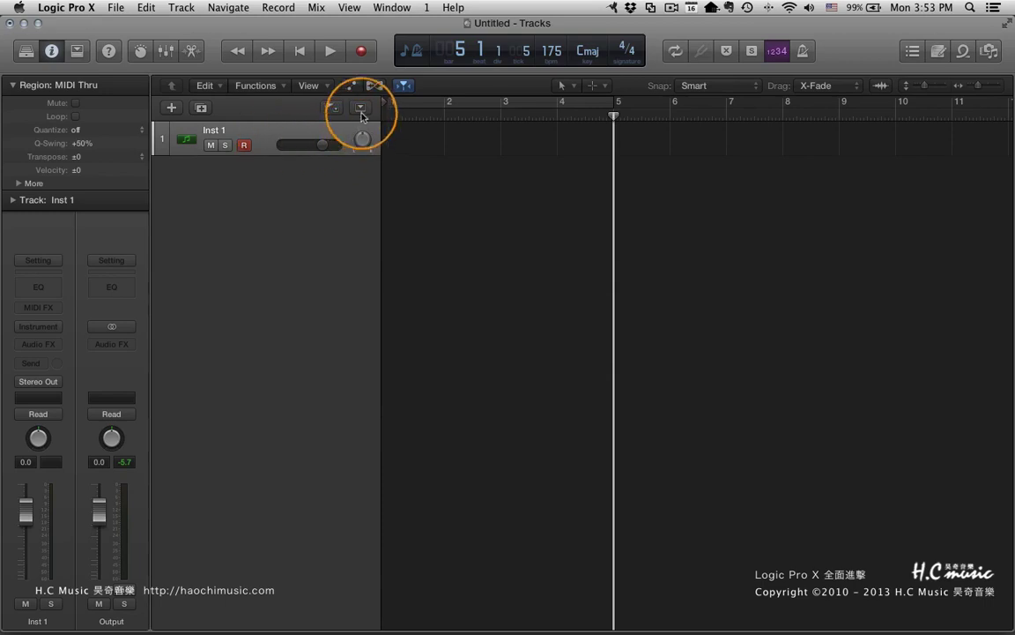
Show the global tracks to view the tempo curve, and hide them again
{"action": "left_click", "coordinate": [360, 106]}
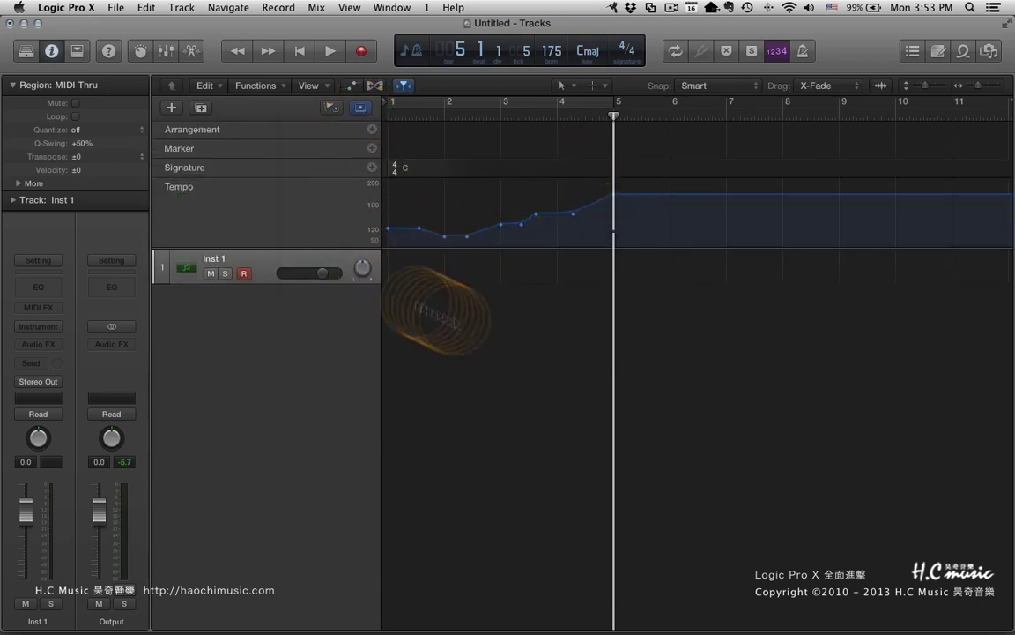
{"action": "left_click", "coordinate": [360, 108]}
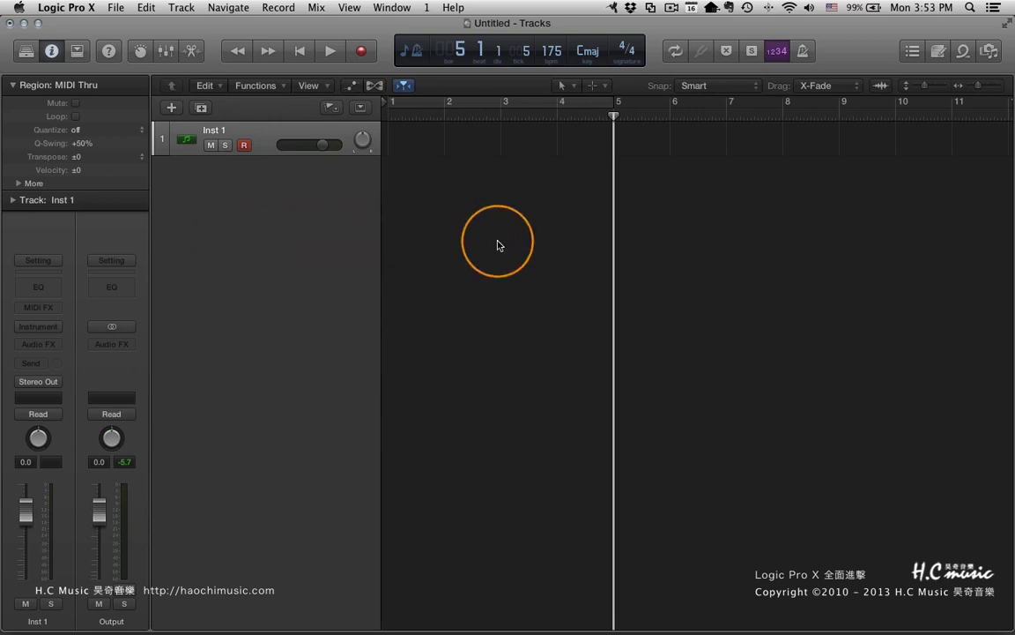
Turn on the metronome click and review the project's metronome settings
{"action": "left_click", "coordinate": [804, 55]}
{"action": "right_click", "coordinate": [803, 51]}
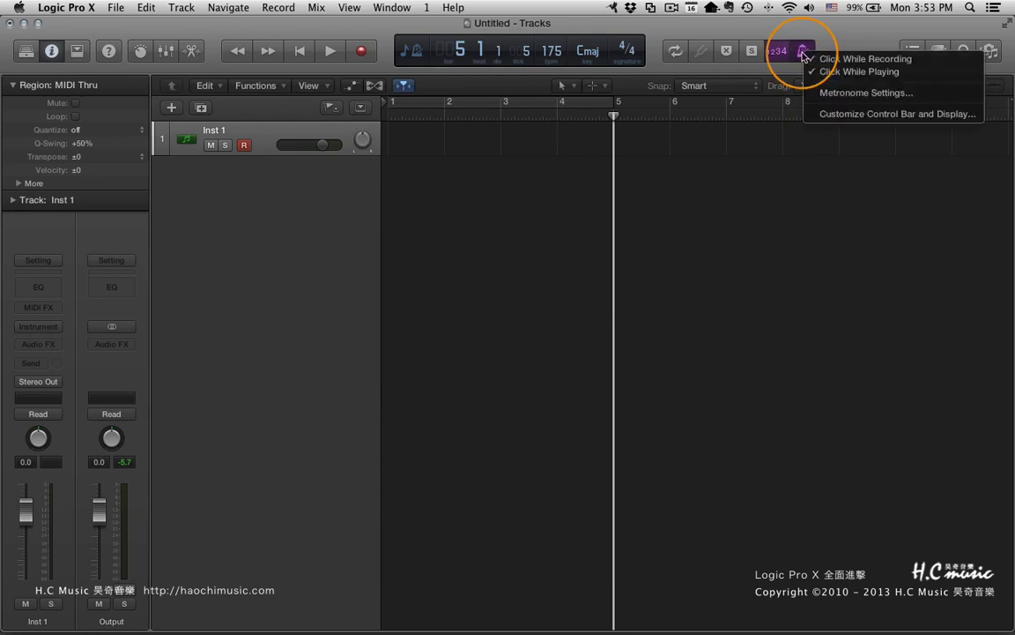
{"action": "left_click", "coordinate": [844, 93]}
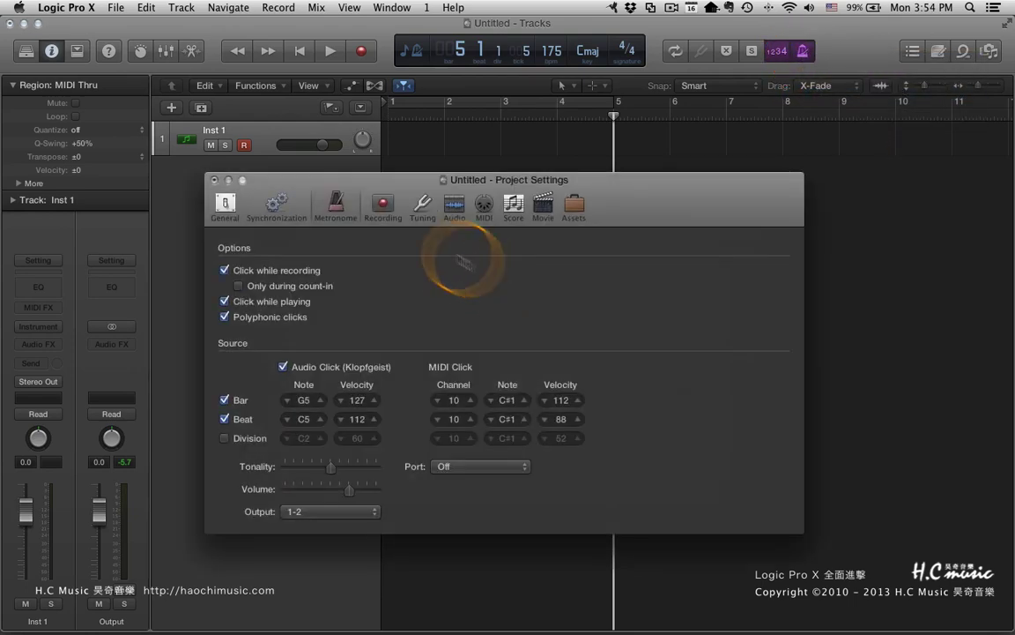
{"action": "left_click_drag", "start_coordinate": [408, 181], "coordinate": [359, 170]}
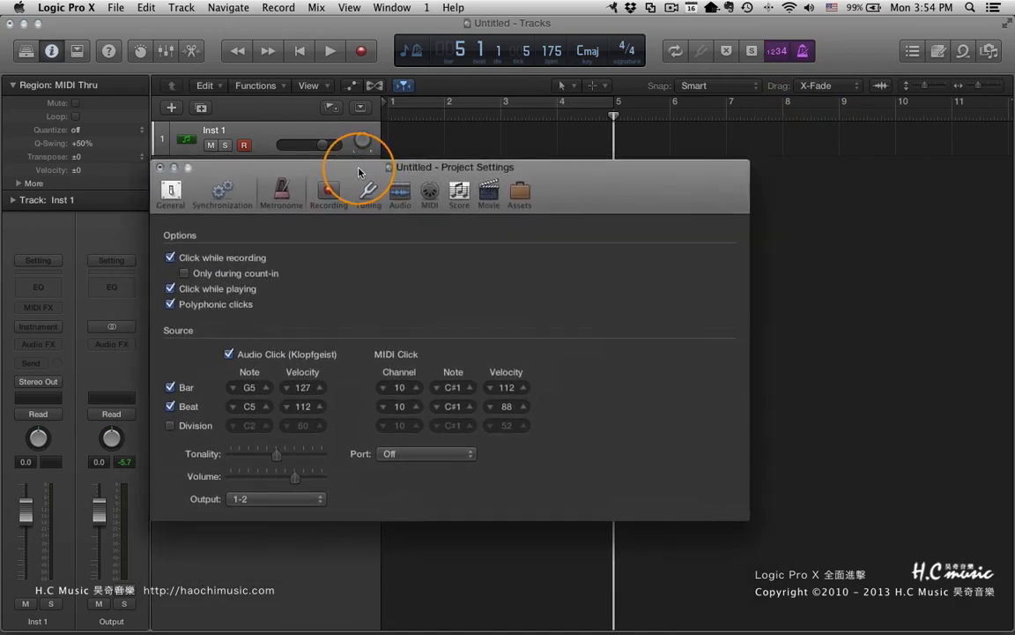
{"action": "left_click", "coordinate": [160, 168]}
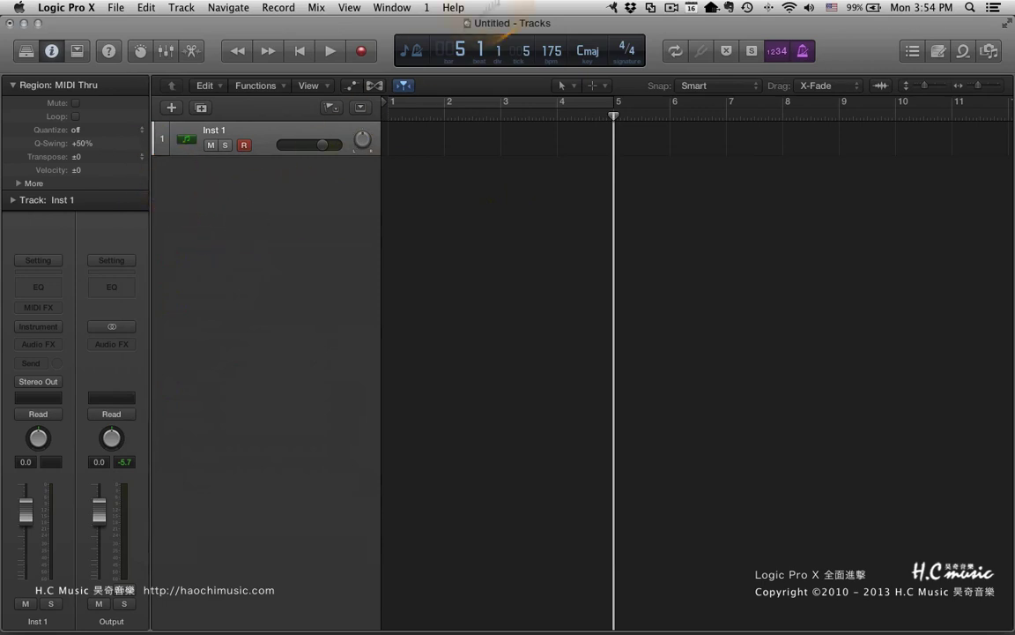
Show the mixer, enlarge it to reveal the full faders, and display all channel strips, including the Click channel
{"action": "key", "text": "x"}
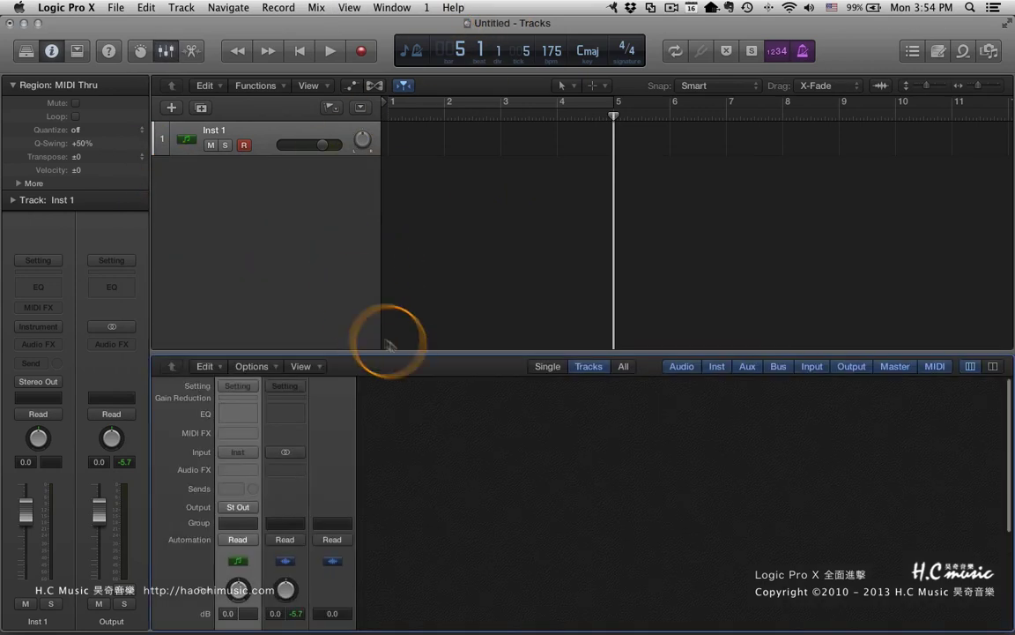
{"action": "left_click_drag", "start_coordinate": [395, 348], "coordinate": [394, 377]}
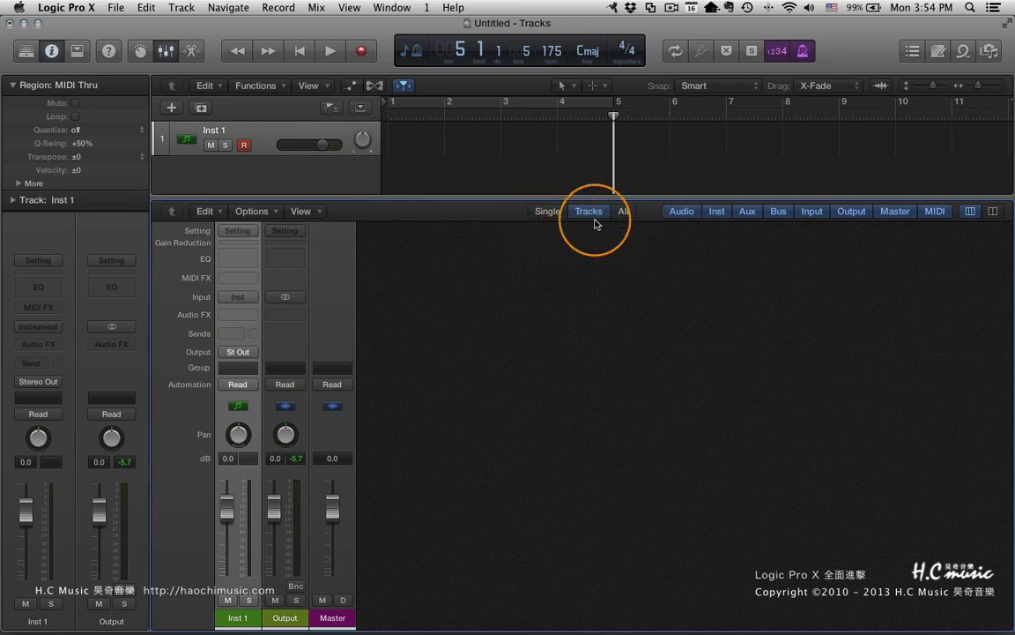
{"action": "left_click", "coordinate": [547, 211]}
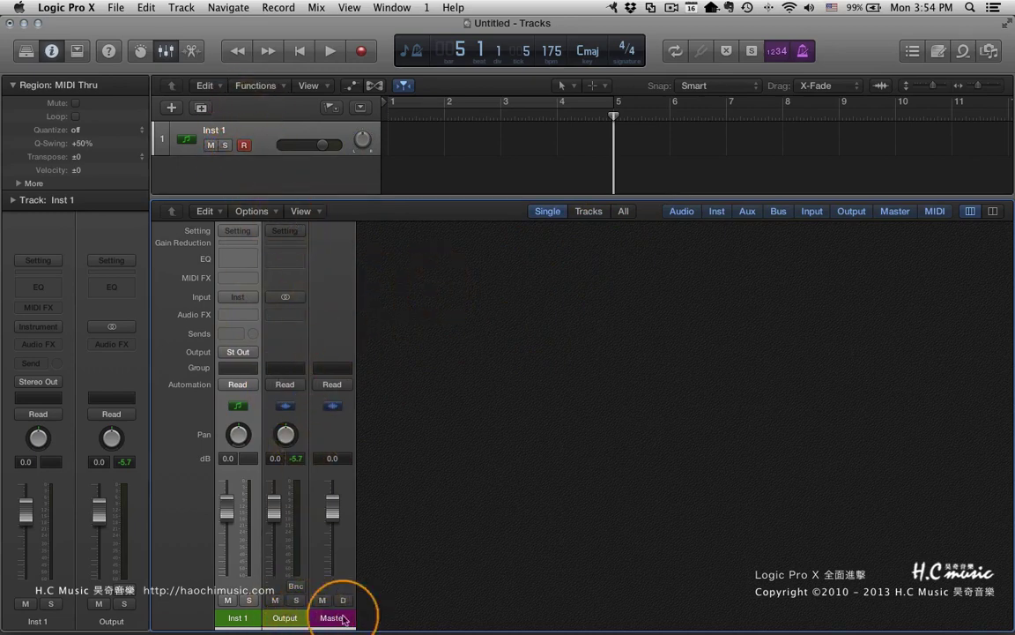
{"action": "left_click", "coordinate": [624, 212]}
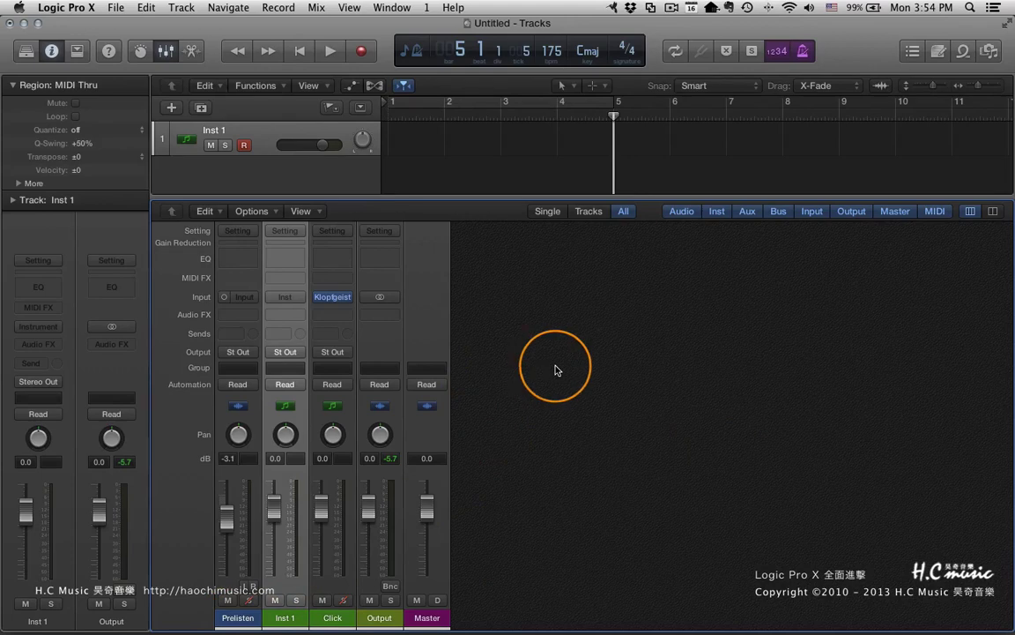
Open the Klopfgeist instrument on the Click channel strip, place its window beside the channel strips, and audition the metronome sound
{"action": "mouse_move", "coordinate": [335, 302]}
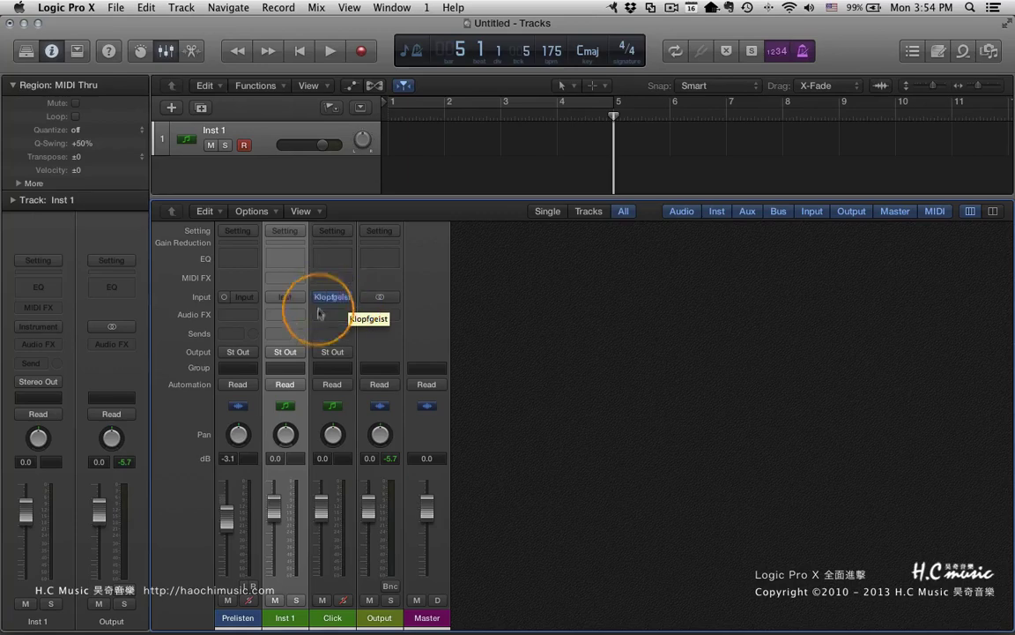
{"action": "mouse_move", "coordinate": [333, 300]}
{"action": "left_mouse_down"}
{"action": "mouse_move", "coordinate": [333, 322]}
{"action": "mouse_move", "coordinate": [332, 308]}
{"action": "left_mouse_up"}
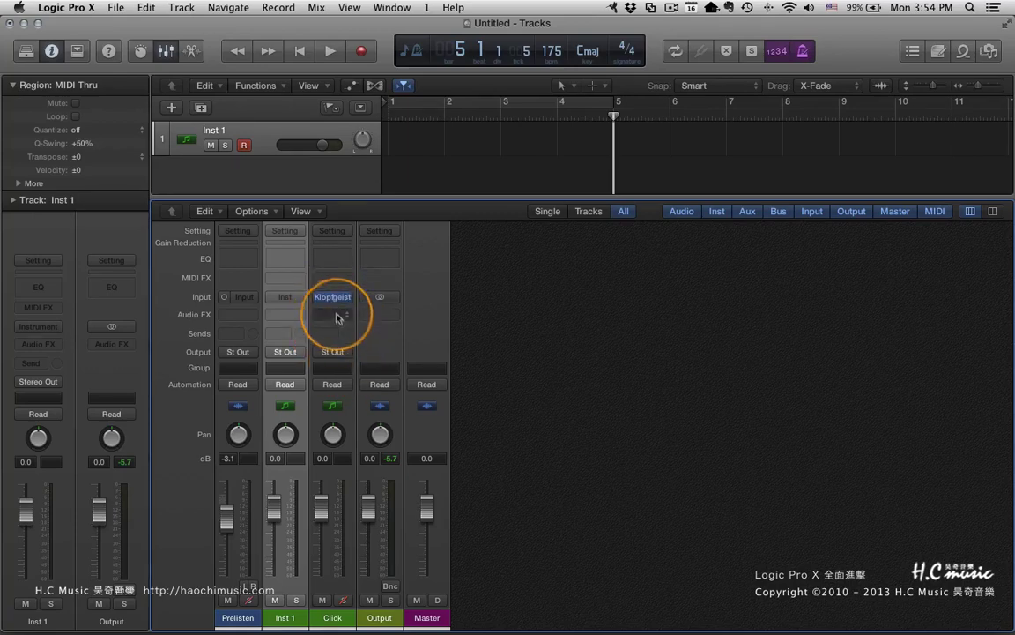
{"action": "left_click", "coordinate": [333, 300]}
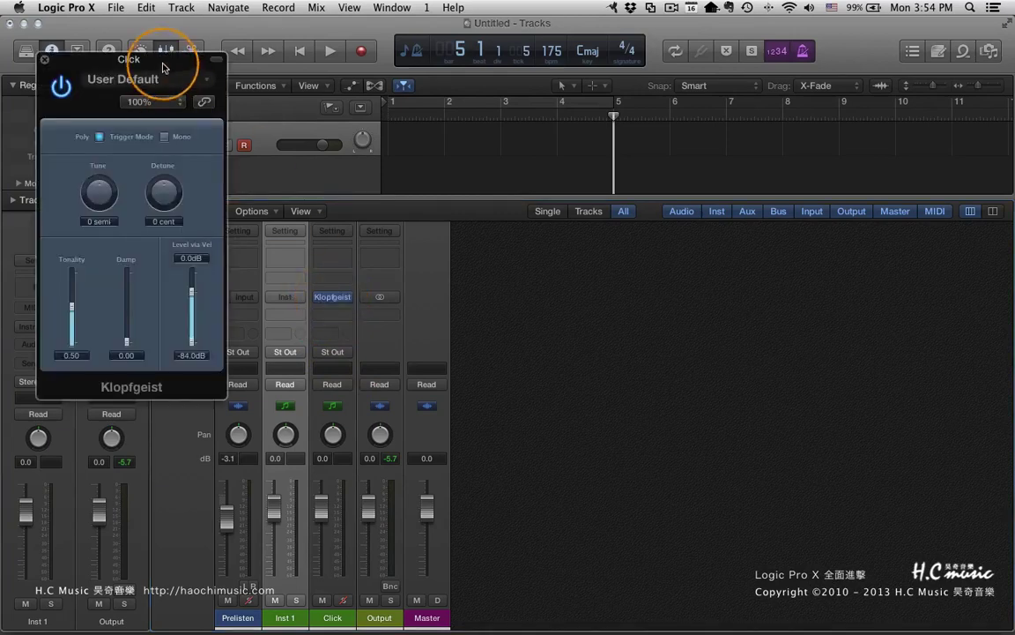
{"action": "left_click_drag", "start_coordinate": [163, 63], "coordinate": [601, 167]}
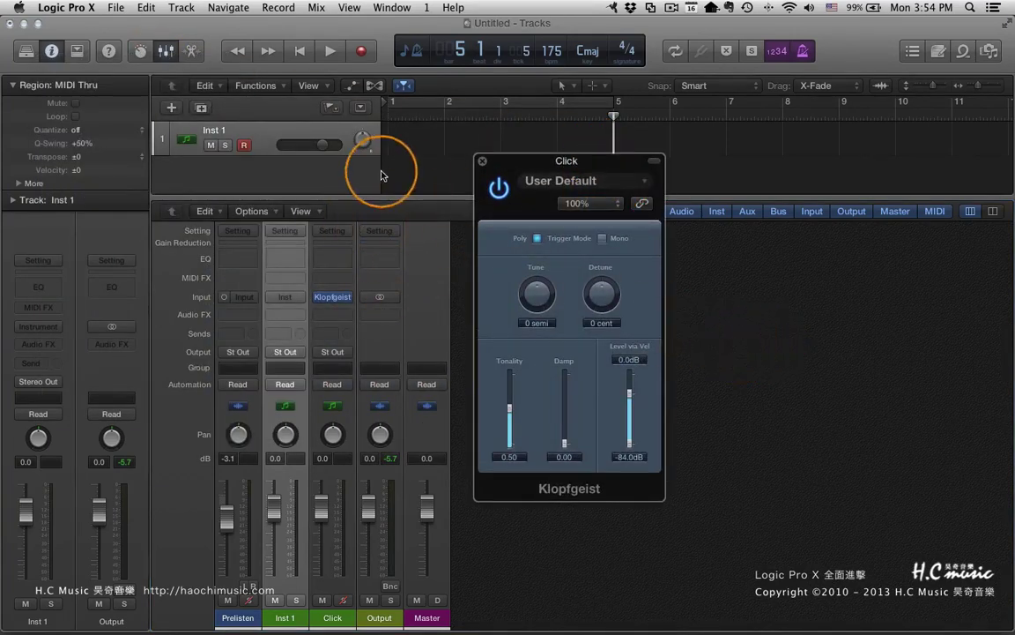
{"action": "left_click_drag", "start_coordinate": [543, 166], "coordinate": [554, 199]}
{"action": "key", "text": "space"}
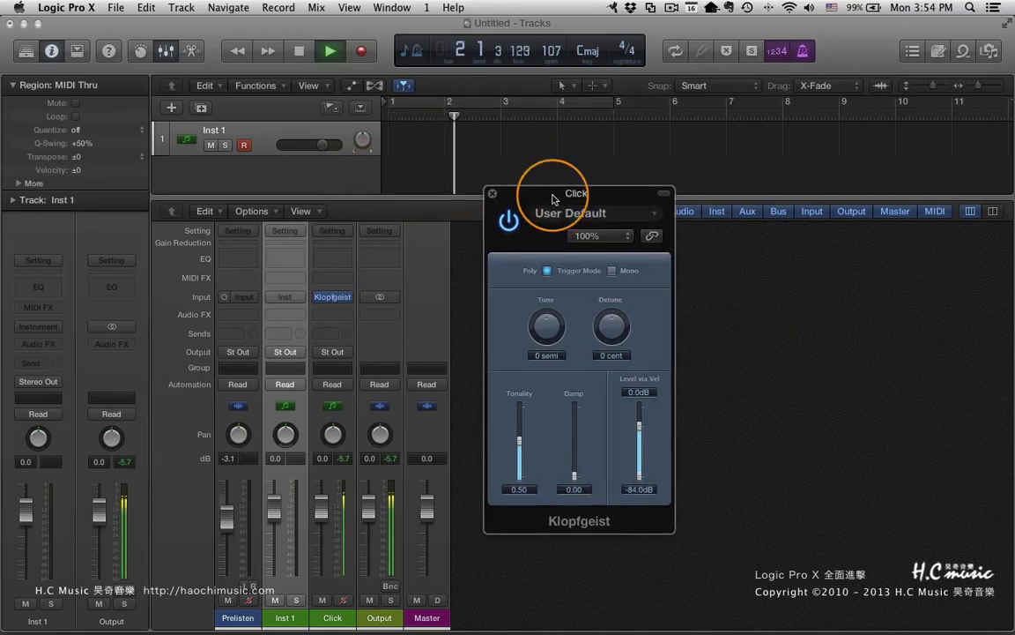
{"action": "key", "text": "space"}
Load the Kick Drum Long preset in Klopfgeist and play the project to audition it
{"action": "left_click", "coordinate": [585, 213]}
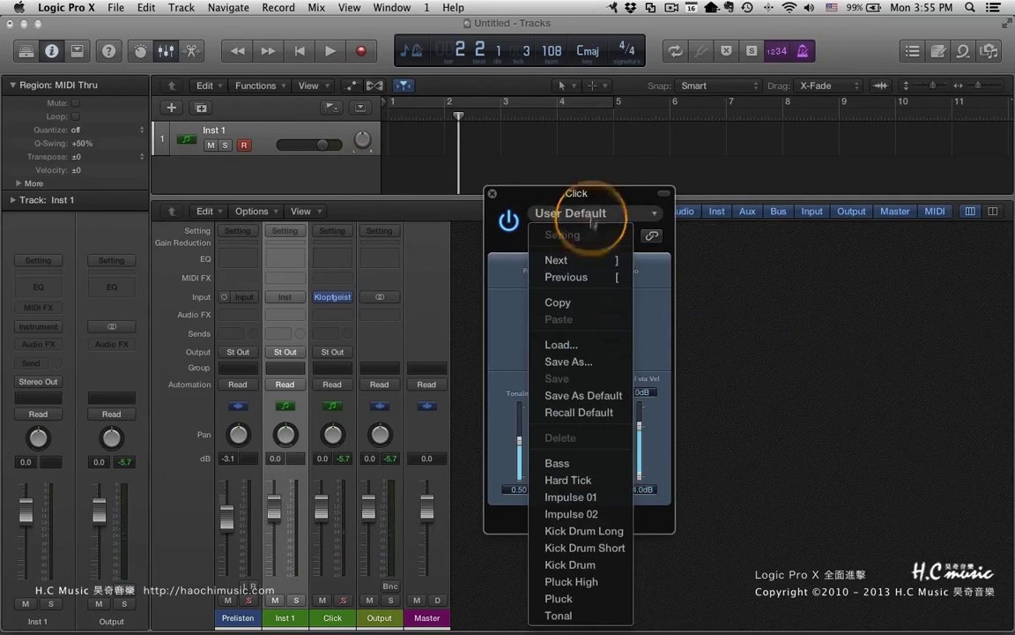
{"action": "left_click", "coordinate": [606, 532]}
{"action": "key", "text": "space"}
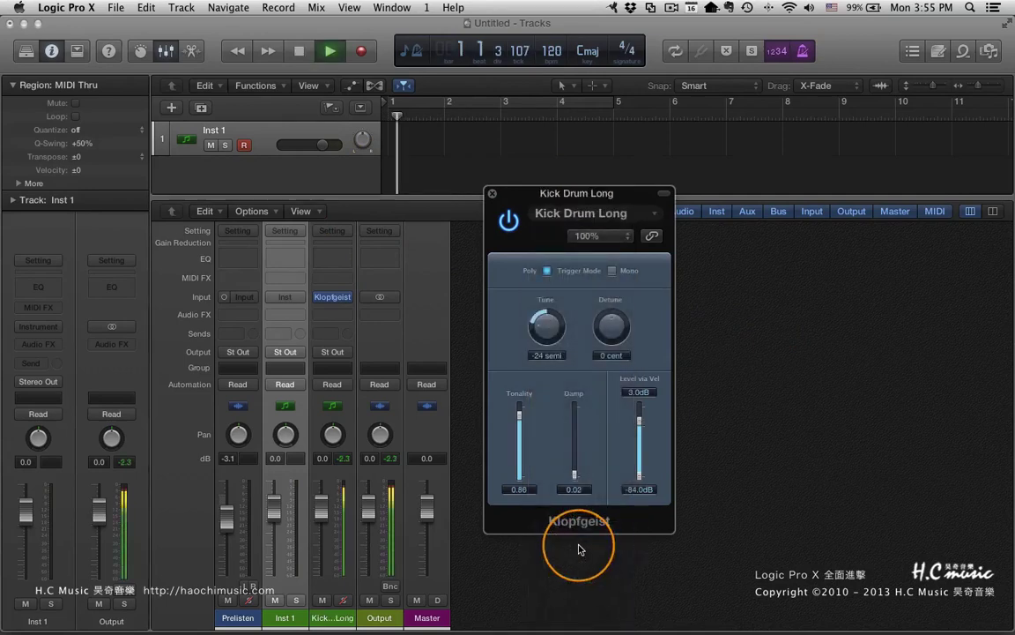
{"action": "key", "text": "space"}
{"action": "left_click", "coordinate": [585, 214]}
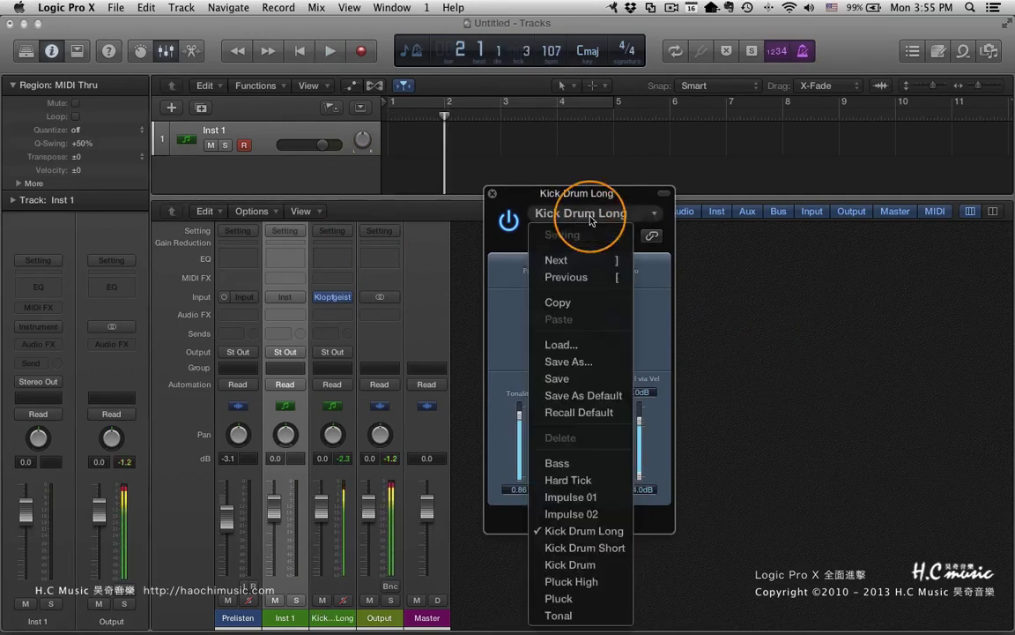
{"action": "left_click", "coordinate": [749, 529]}
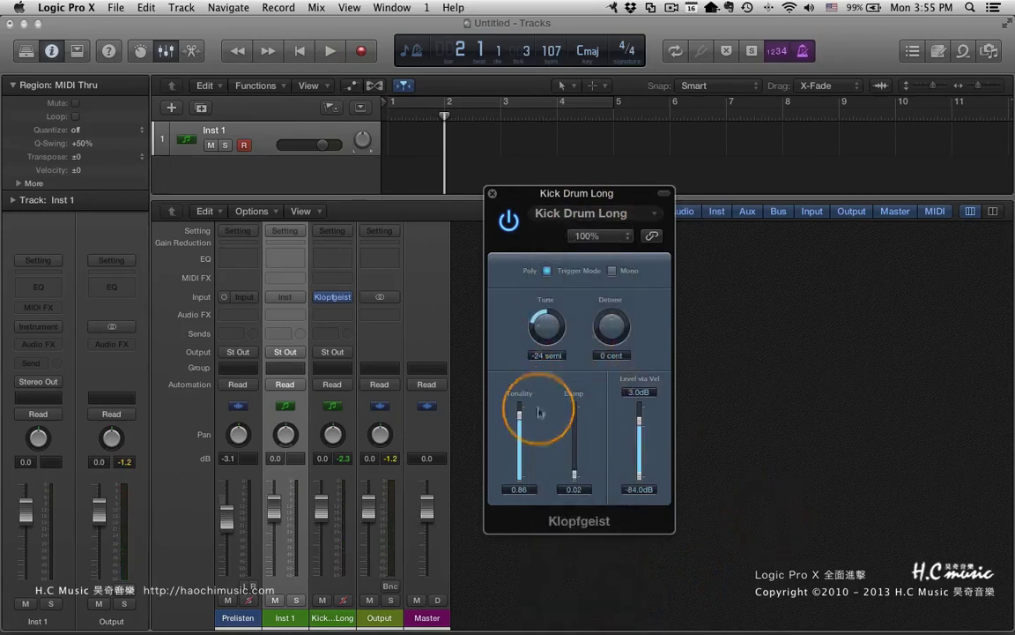
Set Klopfgeist's Tune to -23 semi and Tonality to 0.57 while auditioning the click
{"action": "key", "text": "space"}
{"action": "mouse_move", "coordinate": [539, 328]}
{"action": "left_mouse_down"}
{"action": "mouse_move", "coordinate": [535, 313]}
{"action": "mouse_move", "coordinate": [546, 303]}
{"action": "mouse_move", "coordinate": [545, 322]}
{"action": "left_mouse_up"}
{"action": "key", "text": "space"}
{"action": "left_click_drag", "start_coordinate": [520, 414], "coordinate": [519, 436]}
{"action": "key", "text": "space"}
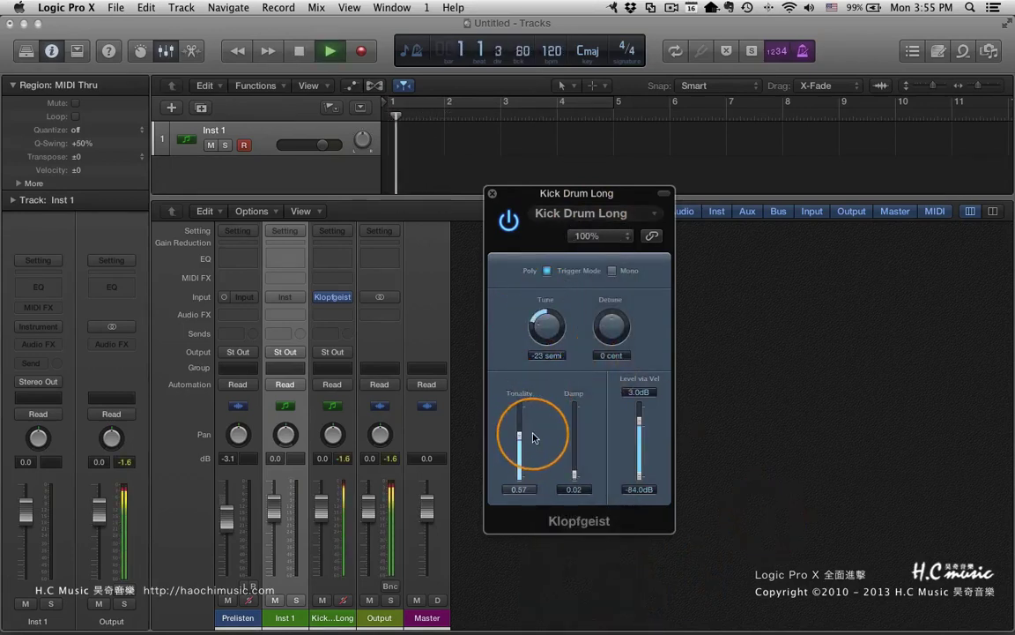
{"action": "key", "text": "space"}
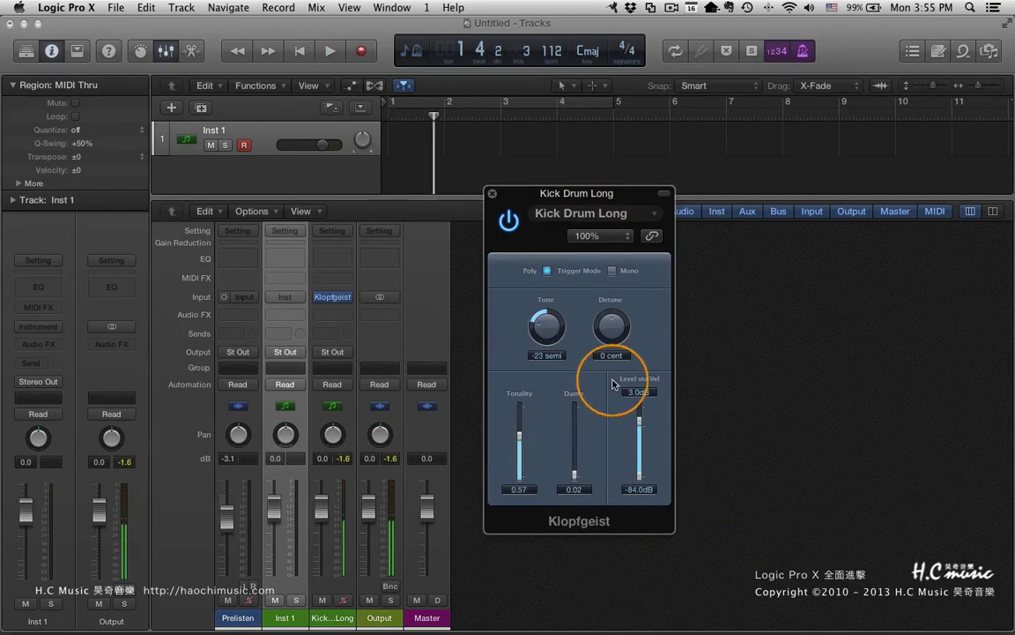
Check the saving options among the Klopfgeist preset commands and move the plug-in window clear of the mixer's view filters
{"action": "left_click", "coordinate": [584, 213]}
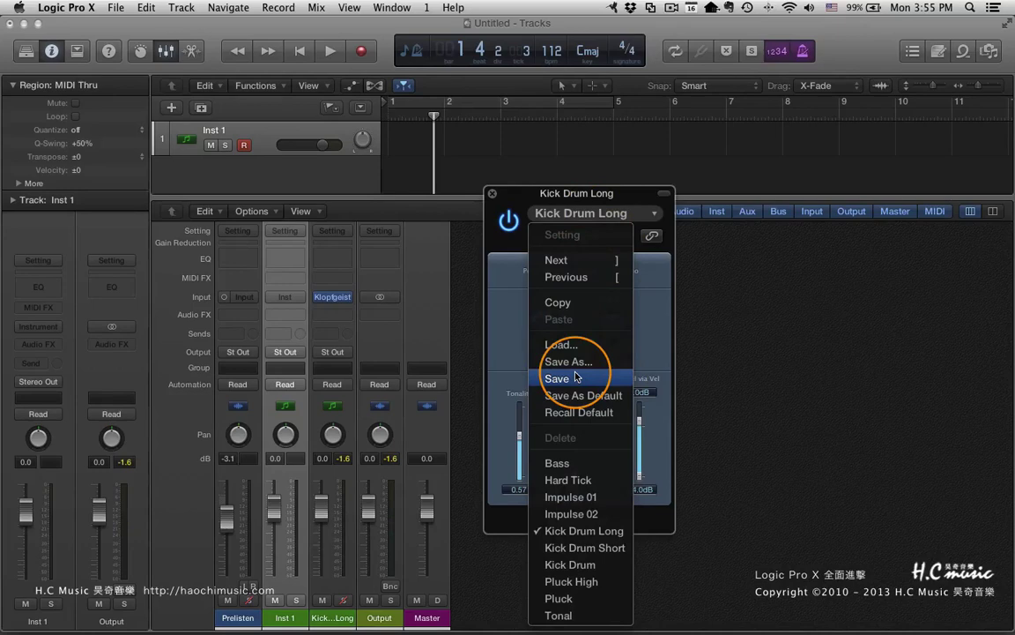
{"action": "left_click", "coordinate": [670, 324]}
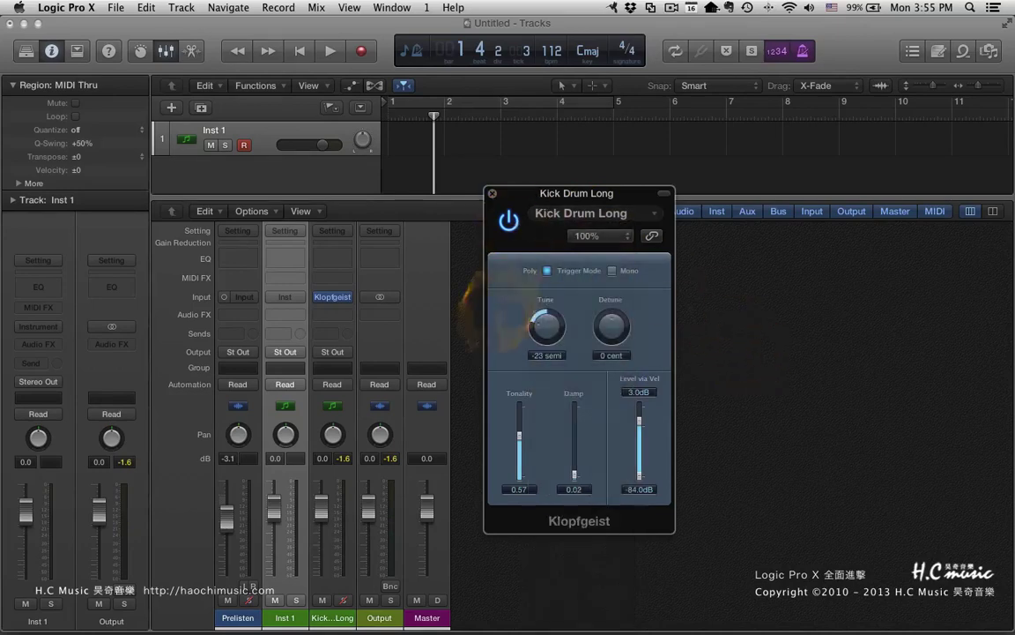
{"action": "left_click_drag", "start_coordinate": [523, 195], "coordinate": [490, 231]}
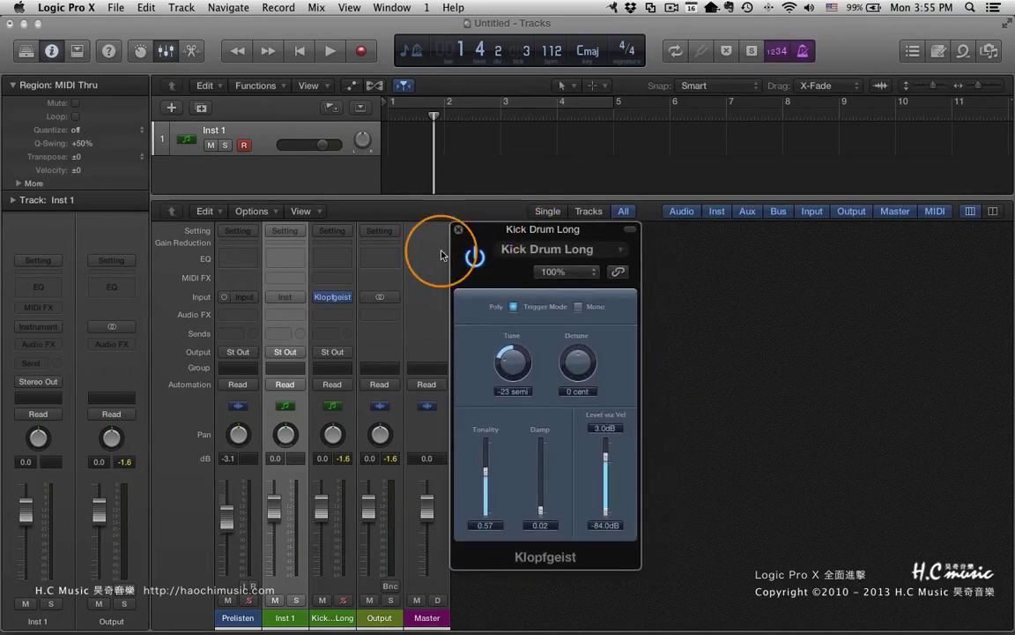
Add one guitar or bass audio track using Input 1 and hide the Library
{"action": "left_click", "coordinate": [234, 166]}
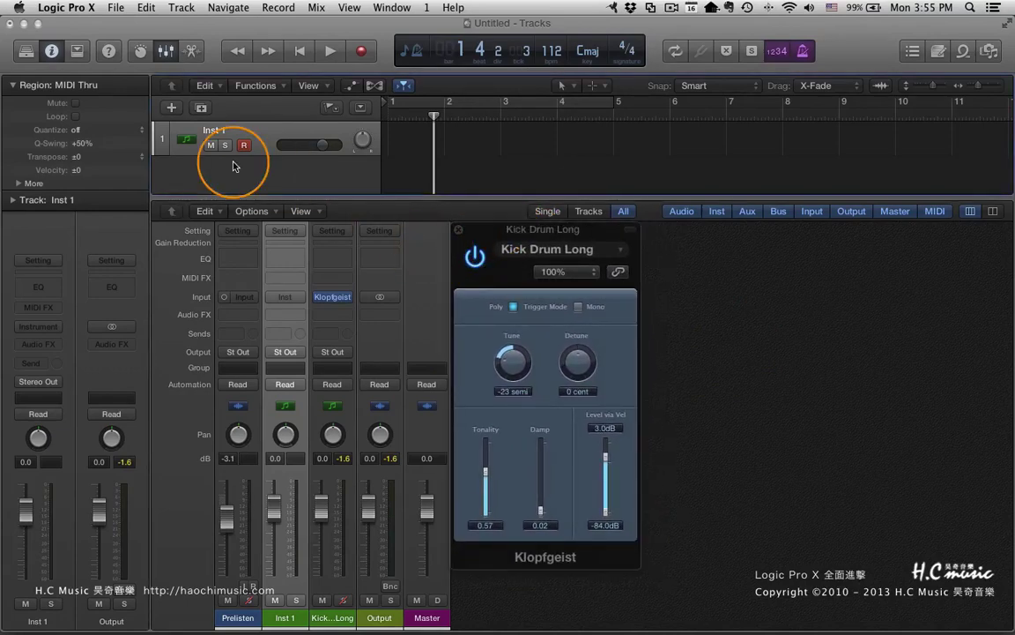
{"action": "left_click", "coordinate": [170, 107]}
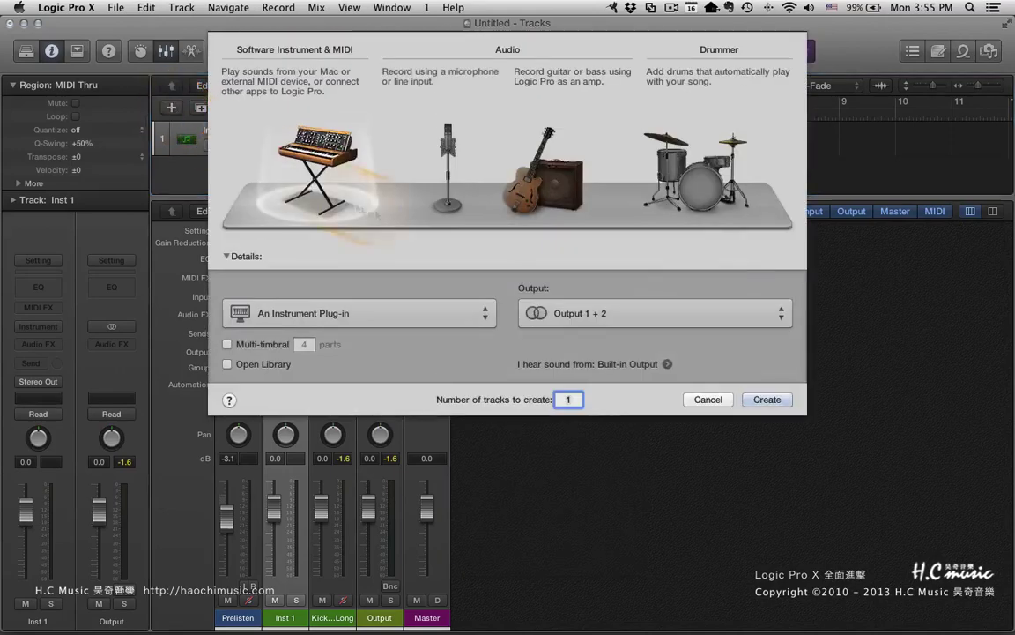
{"action": "left_click", "coordinate": [547, 177]}
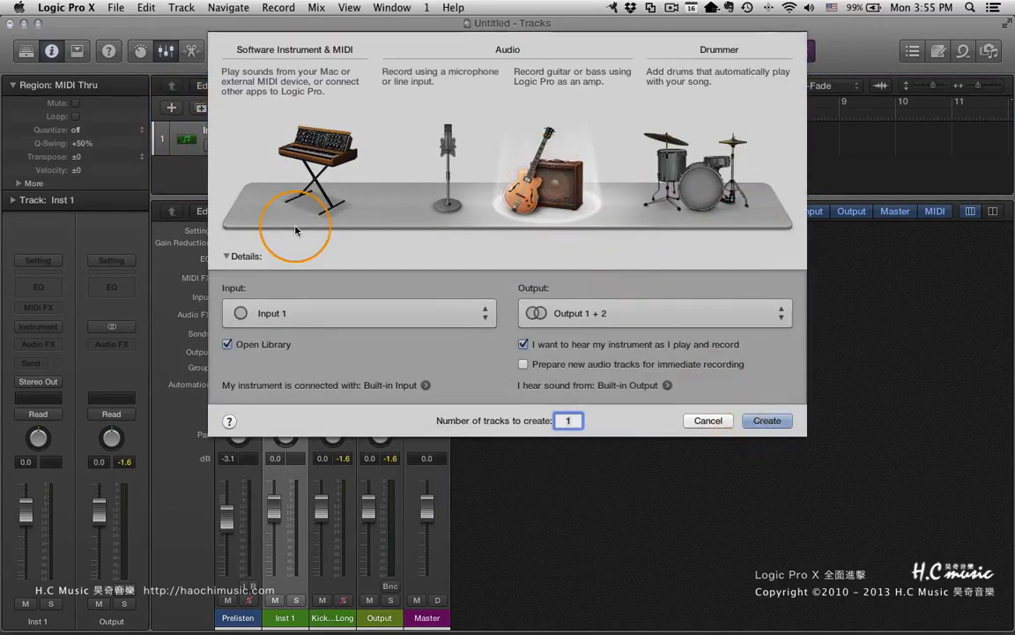
{"action": "key", "text": "Return"}
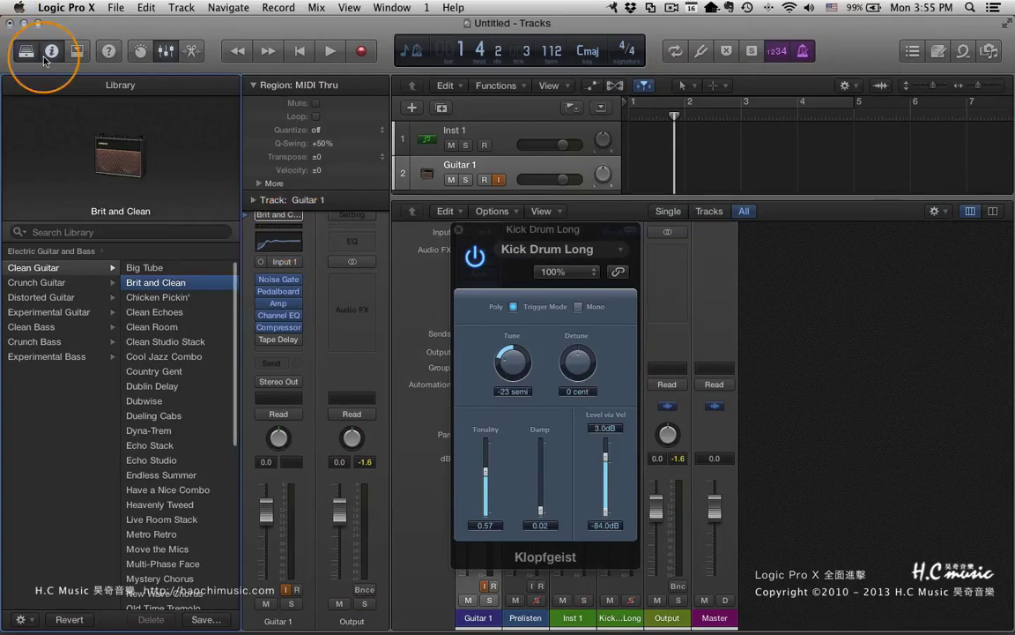
{"action": "left_click", "coordinate": [29, 53]}
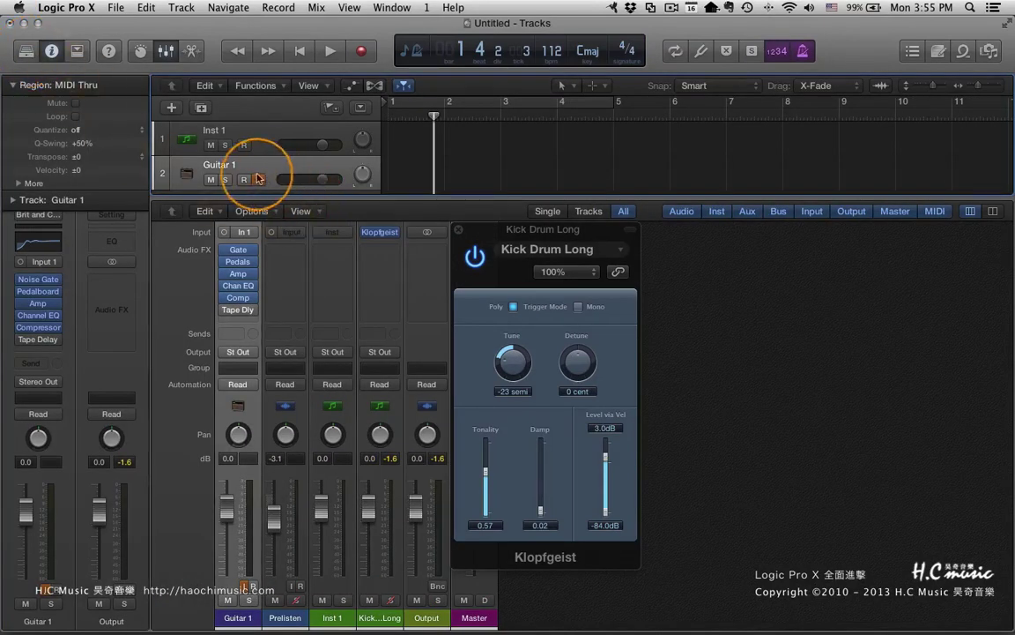
Collapse the Region inspector and delete the Guitar 1 track
{"action": "left_click", "coordinate": [13, 85]}
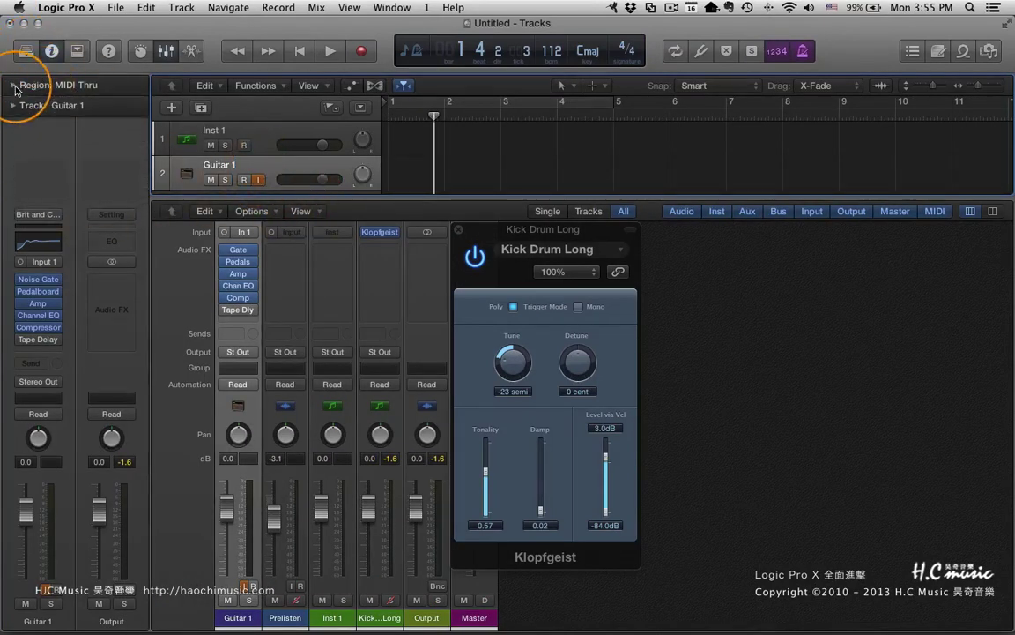
{"action": "left_click", "coordinate": [293, 169]}
{"action": "key", "text": "super+BackSpace"}
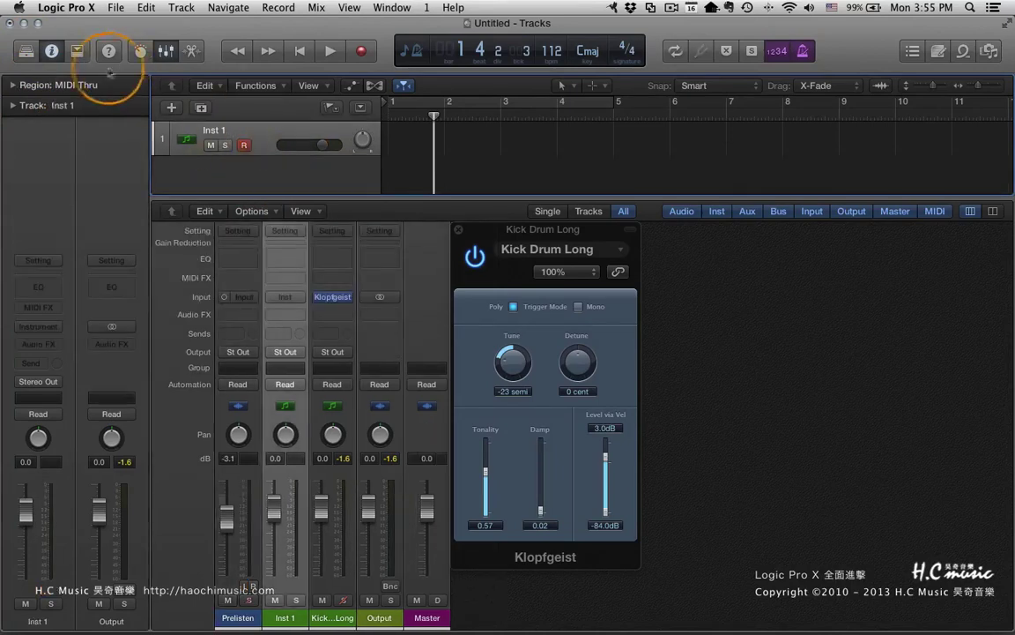
Add one microphone or line audio track with Input 1 and Output 1 + 2
{"action": "left_click", "coordinate": [163, 108]}
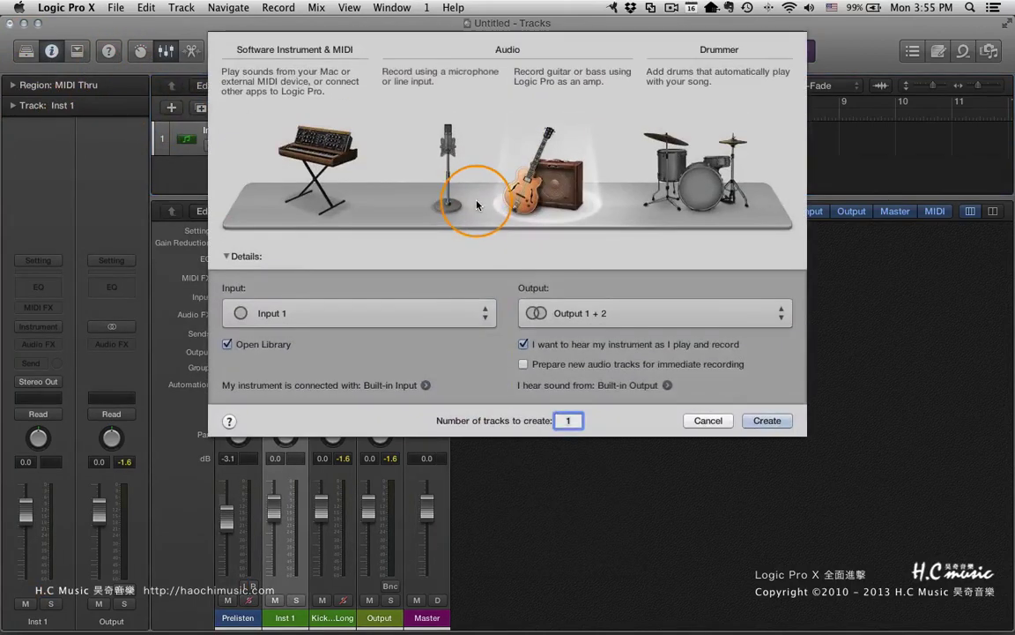
{"action": "left_click", "coordinate": [476, 204]}
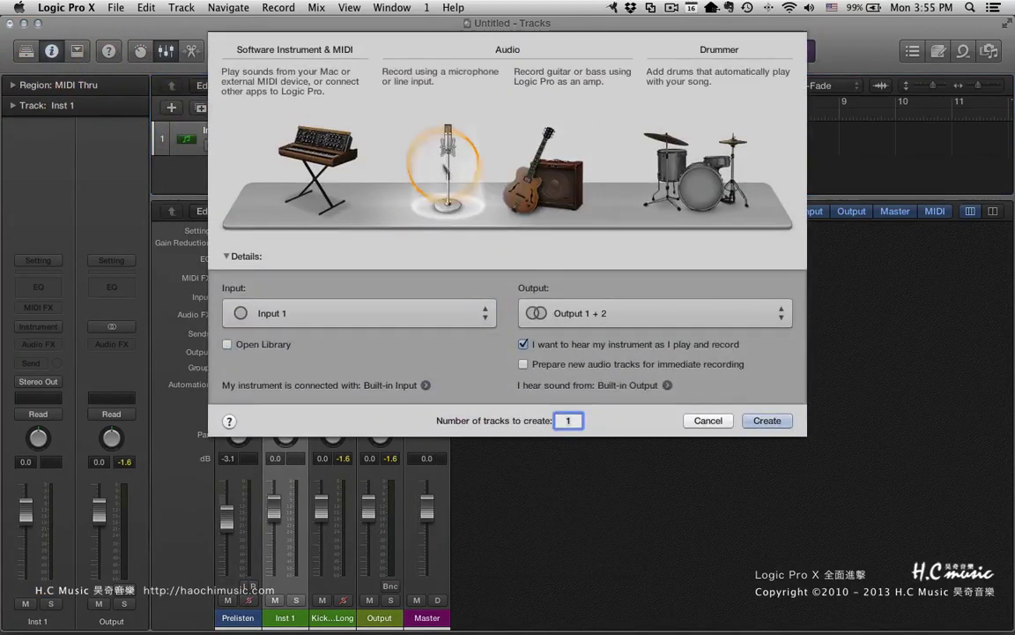
{"action": "left_click", "coordinate": [768, 420]}
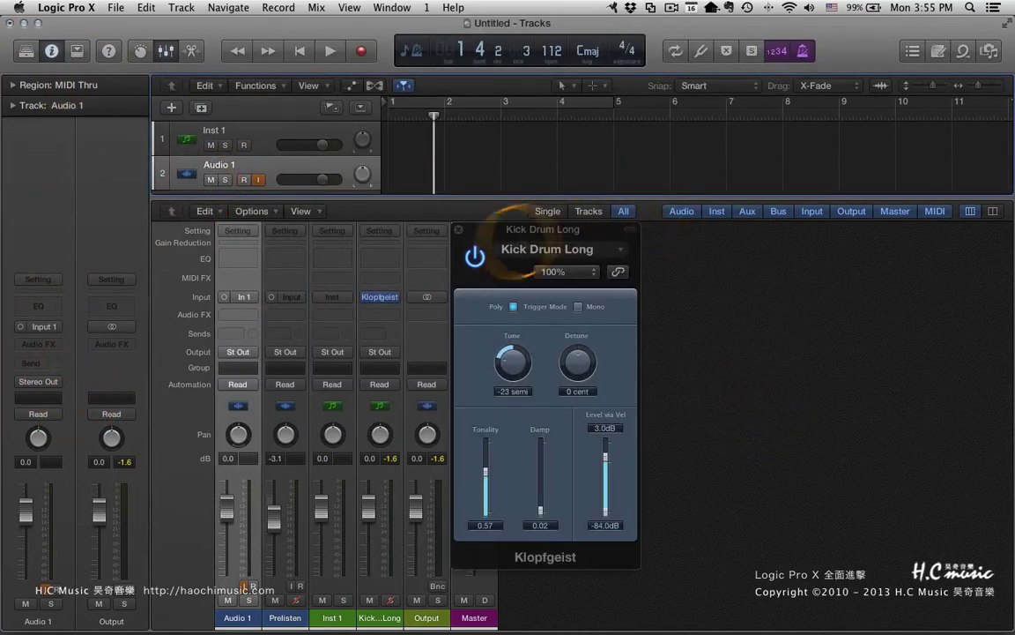
Rename the Audio 1 track as Click
{"action": "double_click", "coordinate": [216, 164]}
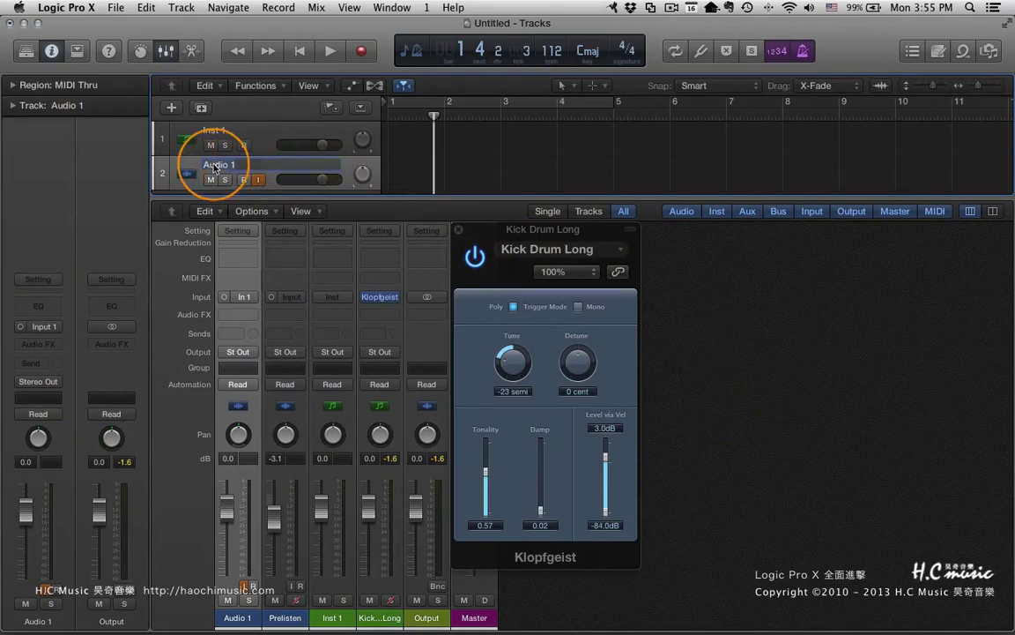
{"action": "type", "text": "Click"}
{"action": "key", "text": "Return"}
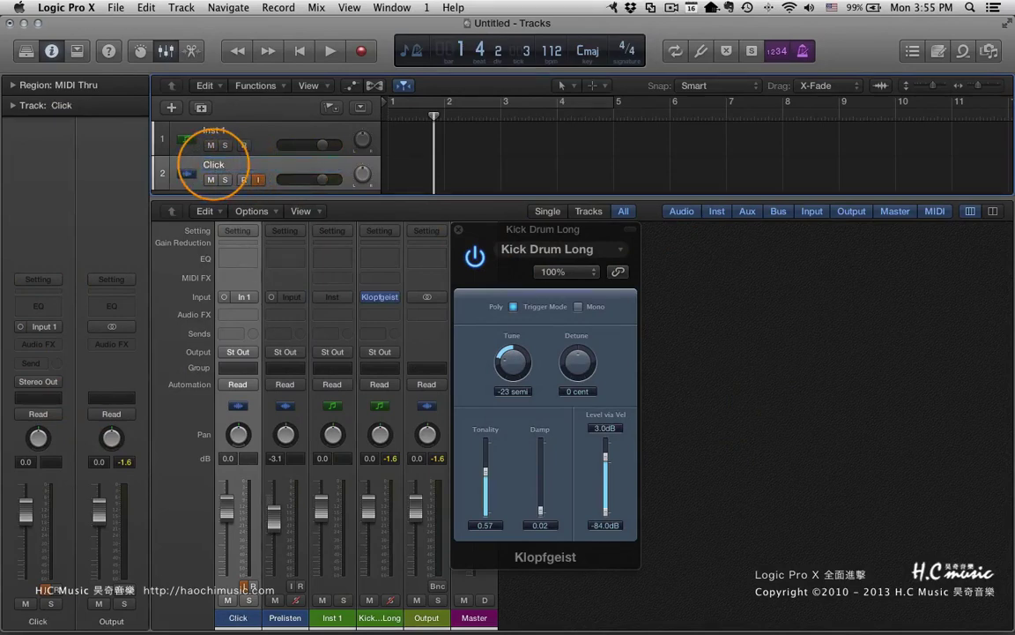
Move the Klopfgeist plug-in window clear of the channel strips, route the Klopfgeist channel's output to Bus 2, and audition the routing
{"action": "left_click_drag", "start_coordinate": [488, 232], "coordinate": [813, 238]}
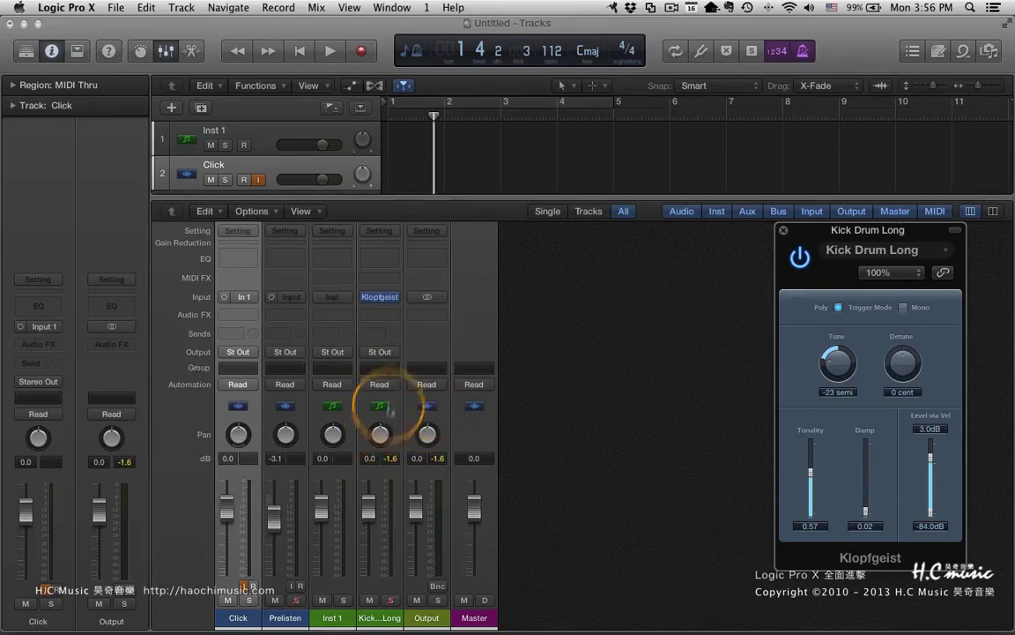
{"action": "left_click", "coordinate": [393, 356]}
{"action": "mouse_move", "coordinate": [401, 407]}
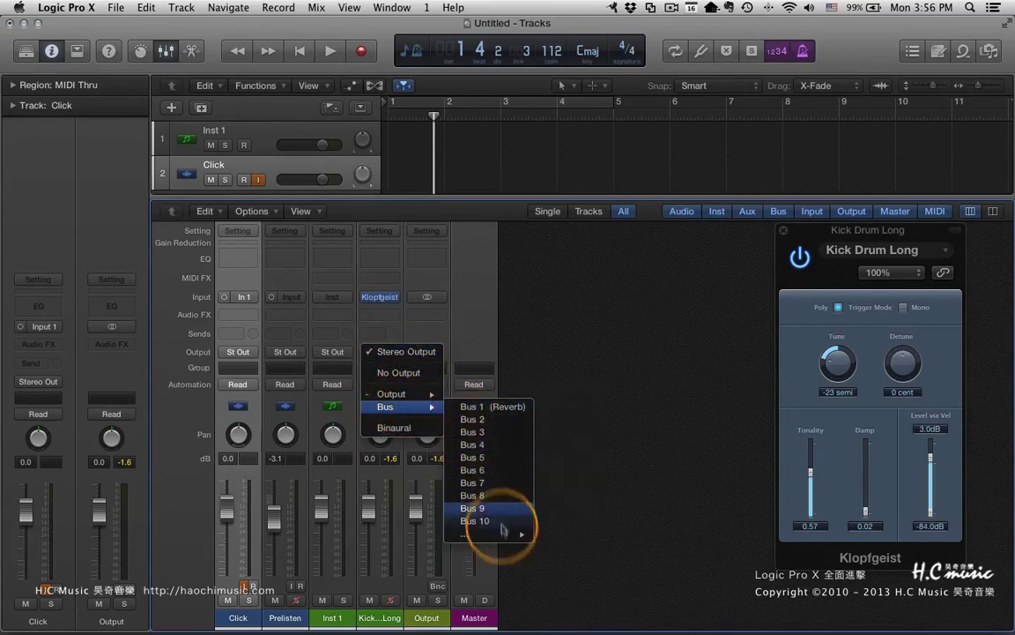
{"action": "left_click", "coordinate": [495, 422]}
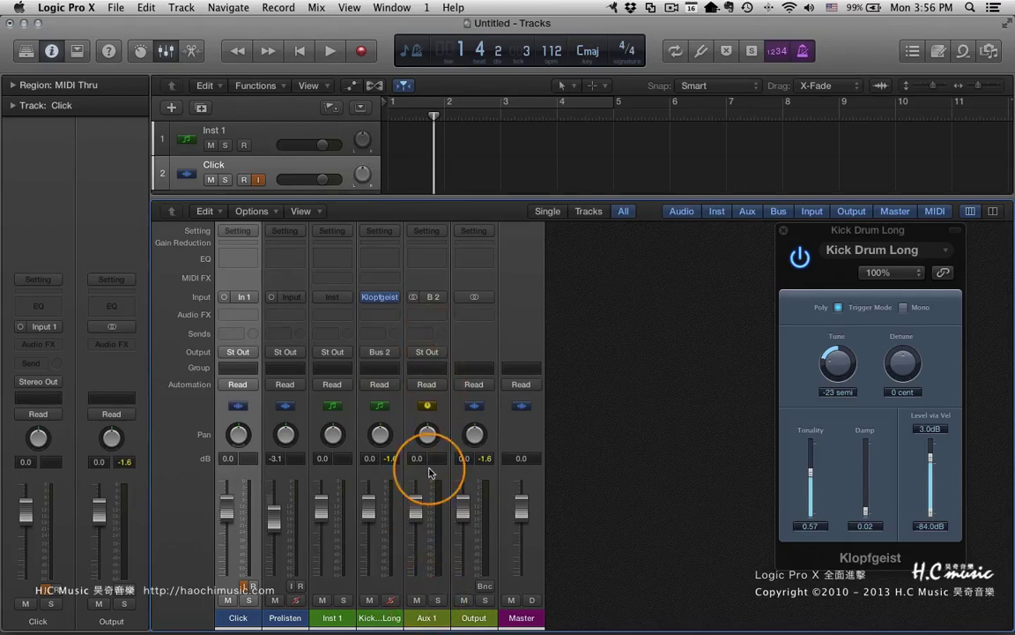
{"action": "key", "text": "space"}
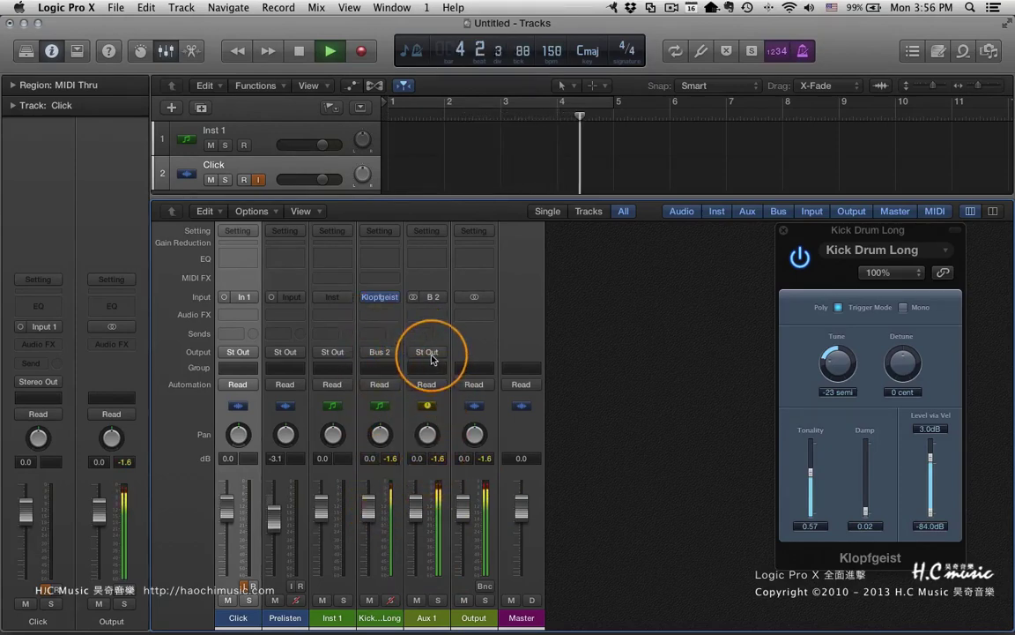
{"action": "key", "text": "space"}
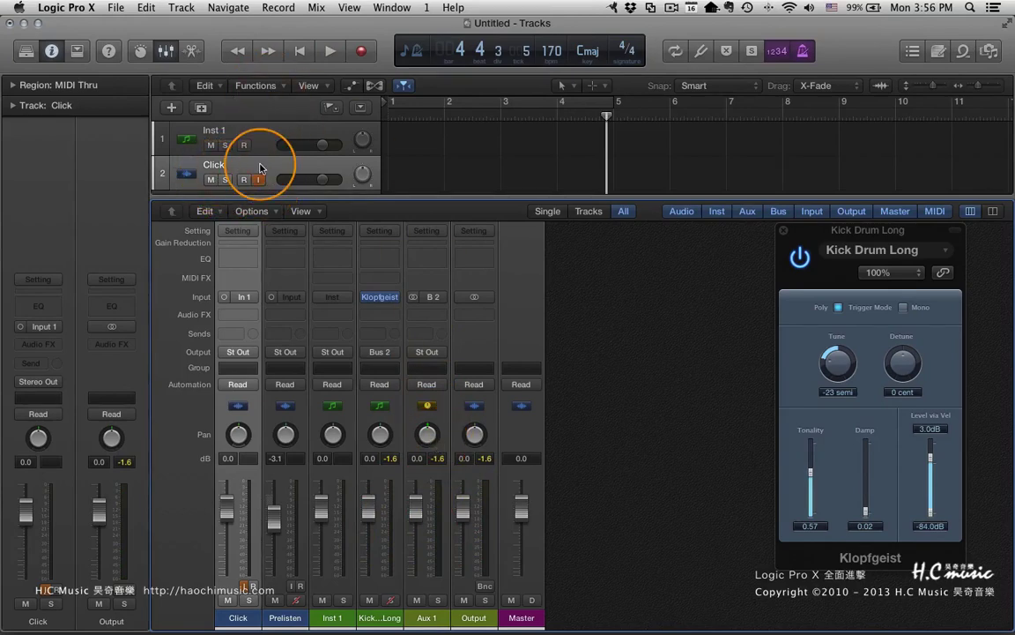
Set the Click channel's input to Bus 2 and play the project briefly to check its signal
{"action": "left_click", "coordinate": [243, 597]}
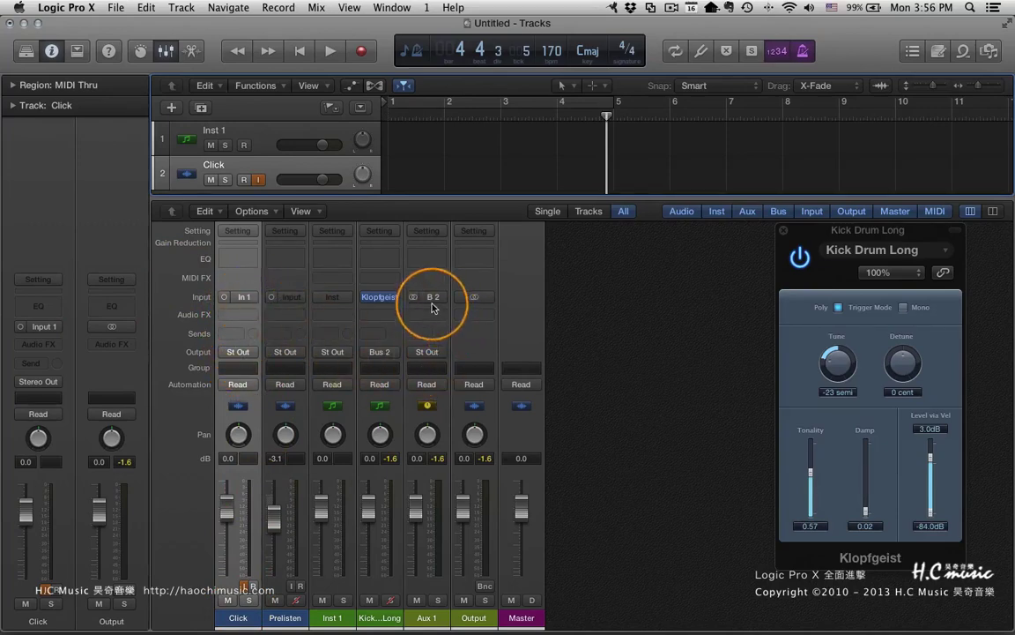
{"action": "left_click", "coordinate": [249, 300]}
{"action": "mouse_move", "coordinate": [261, 351]}
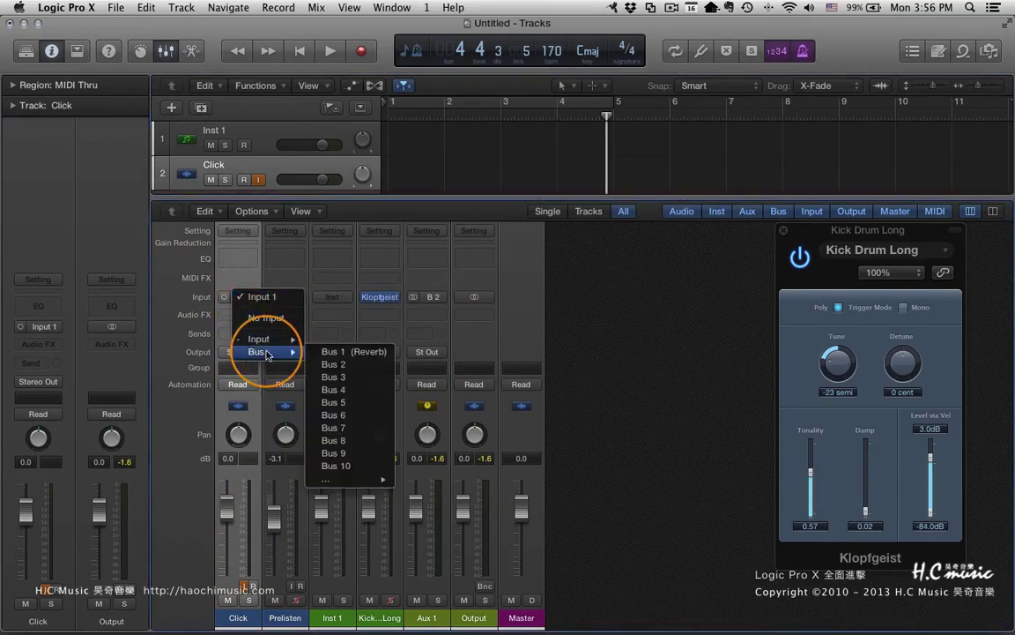
{"action": "left_click", "coordinate": [335, 365]}
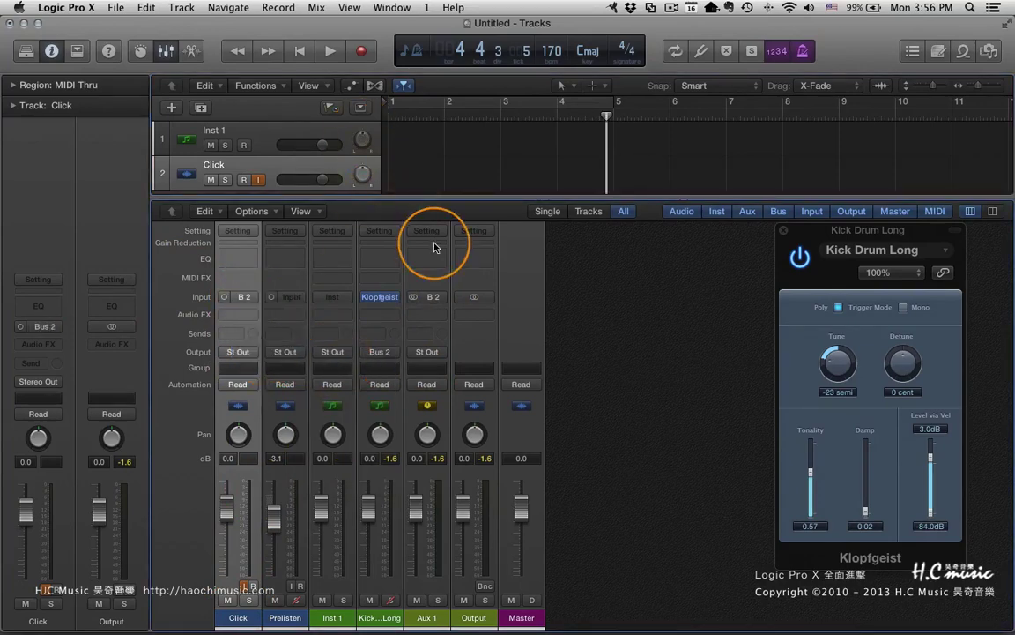
{"action": "key", "text": "space"}
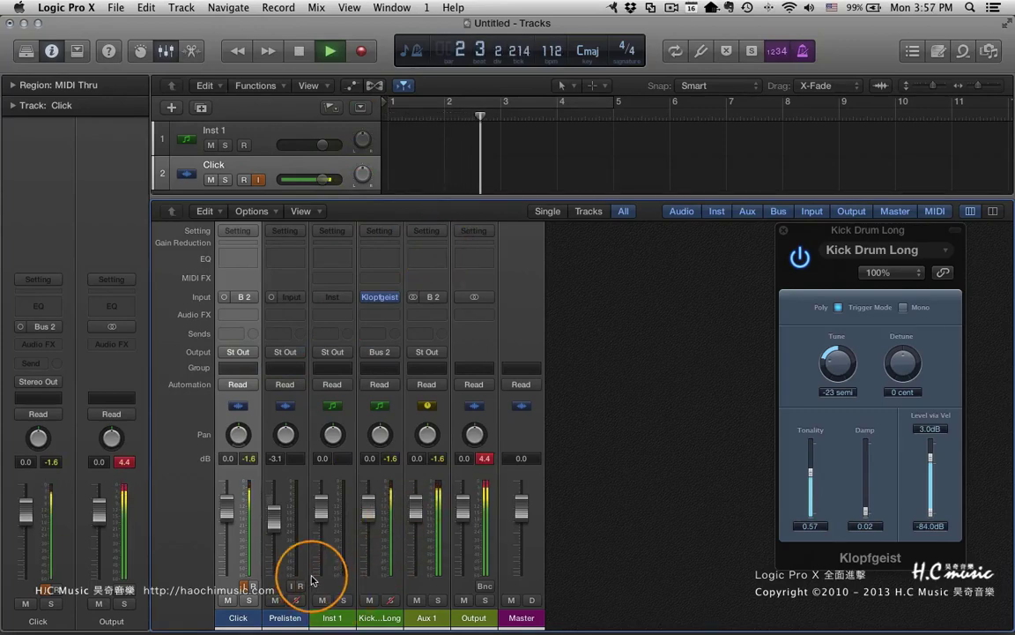
{"action": "key", "text": "space"}
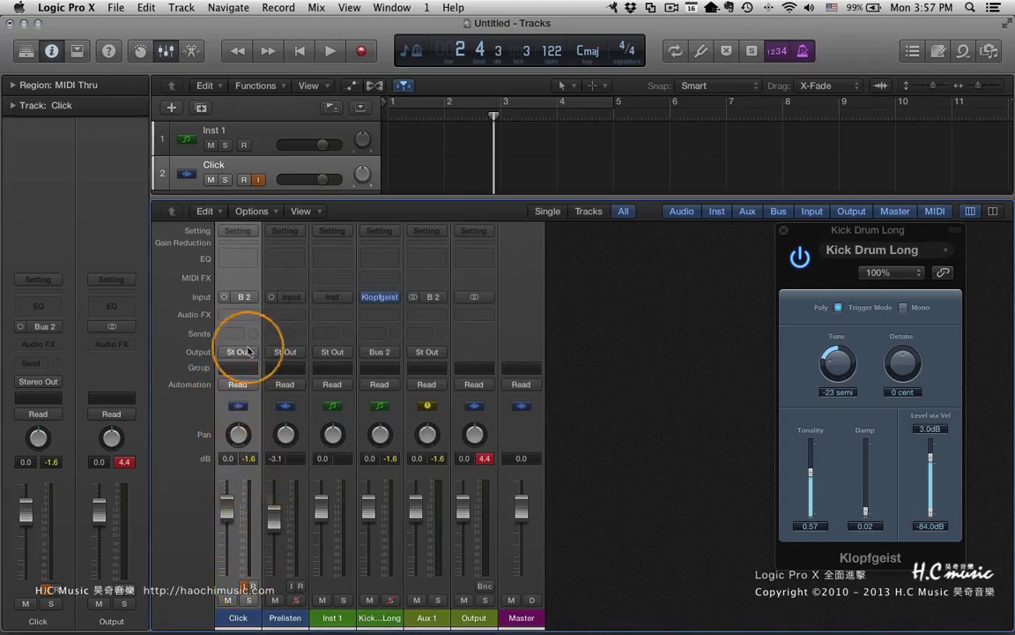
Mute the Aux 1 channel and play the project briefly to check the click through the Click channel alone
{"action": "left_click", "coordinate": [417, 600]}
{"action": "key", "text": "space"}
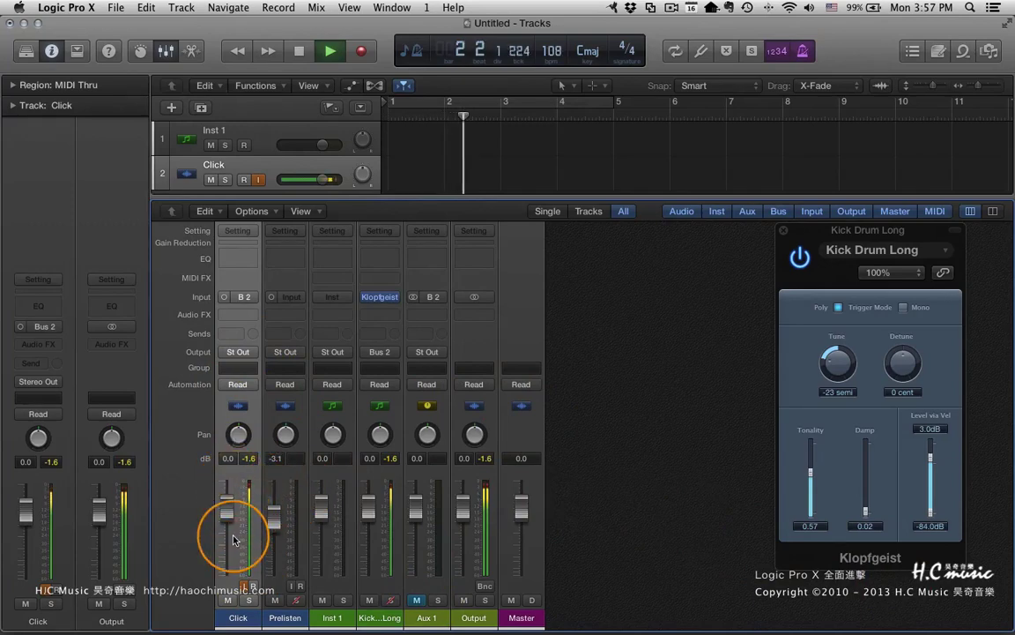
{"action": "key", "text": "space"}
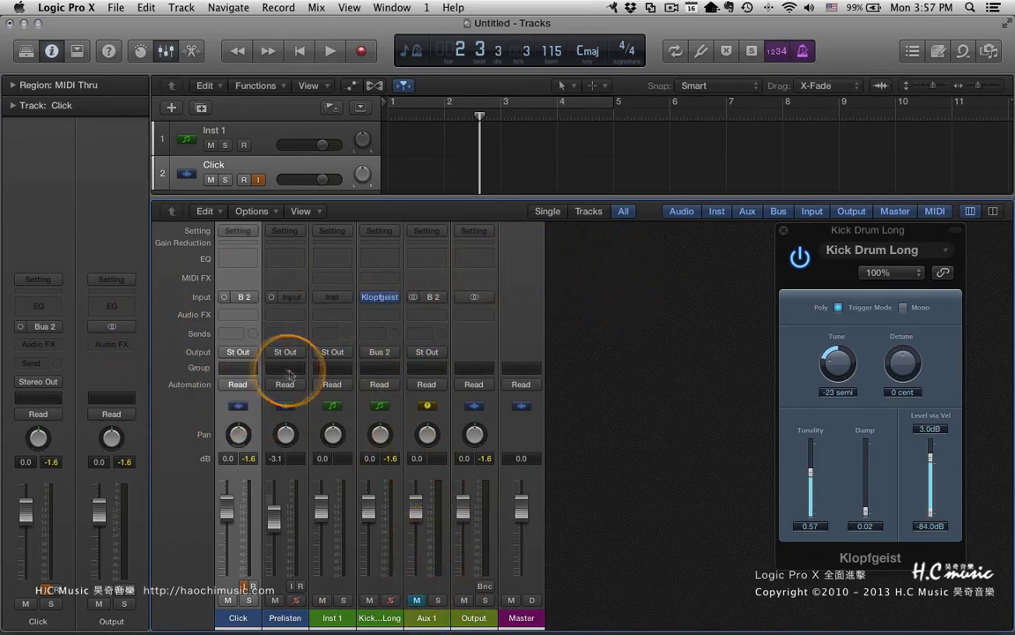
Show the global Tempo track to examine the tempo changes and hide it again
{"action": "mouse_move", "coordinate": [382, 298]}
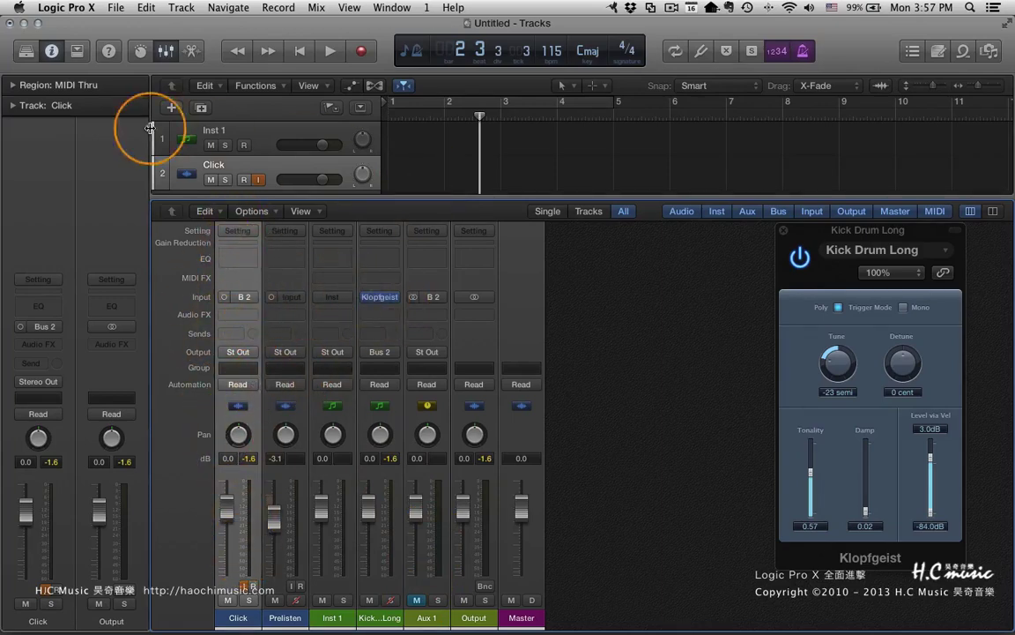
{"action": "left_click", "coordinate": [360, 106]}
{"action": "left_click", "coordinate": [616, 213]}
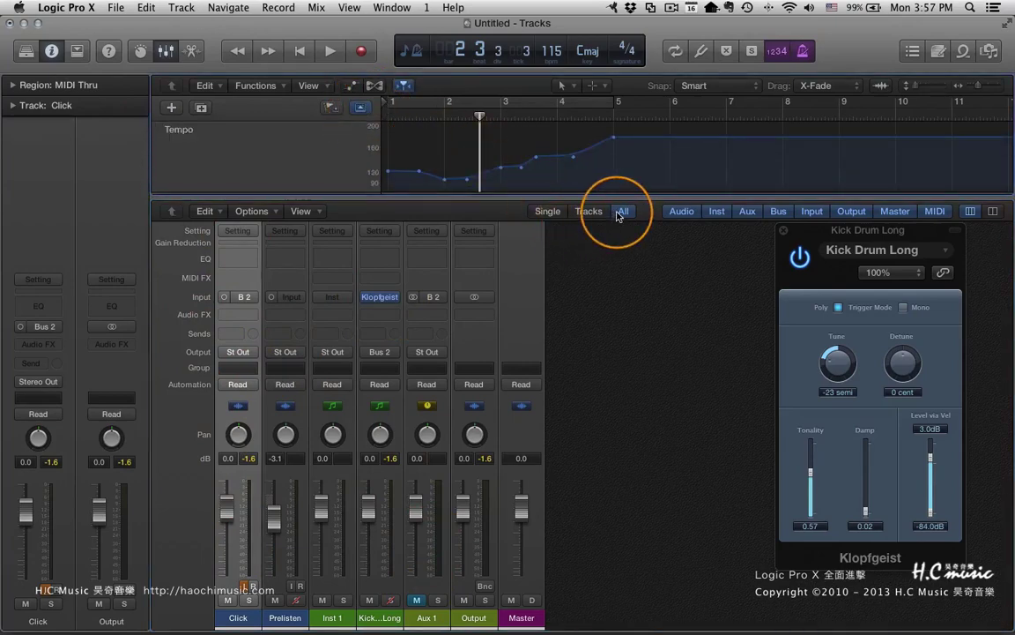
{"action": "left_click", "coordinate": [361, 106]}
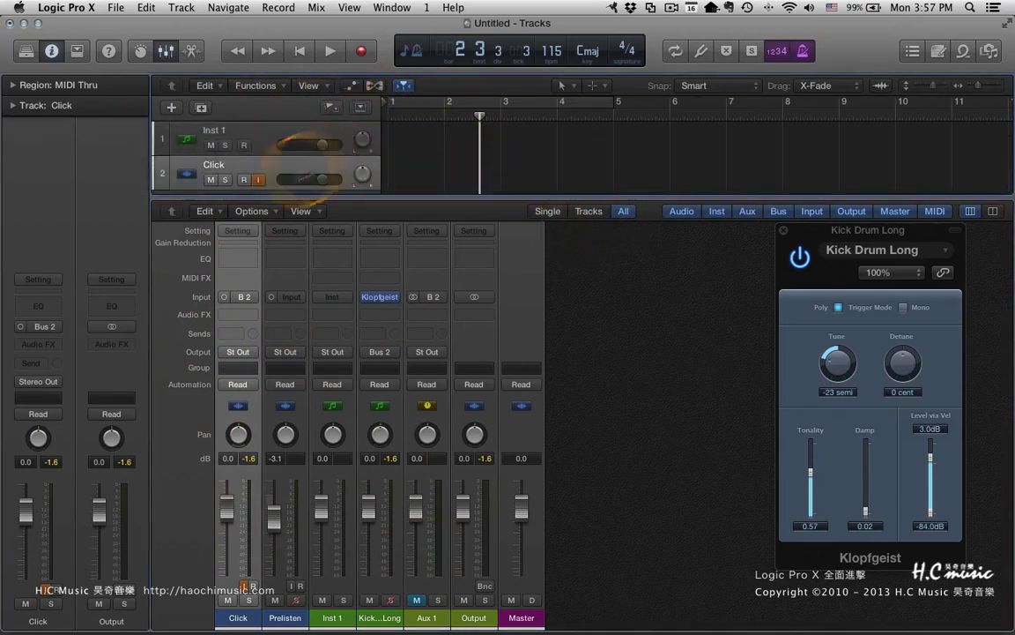
Record-enable the Click track and record the metronome click onto it from bar 1 to just past bar 6
{"action": "left_click", "coordinate": [257, 179]}
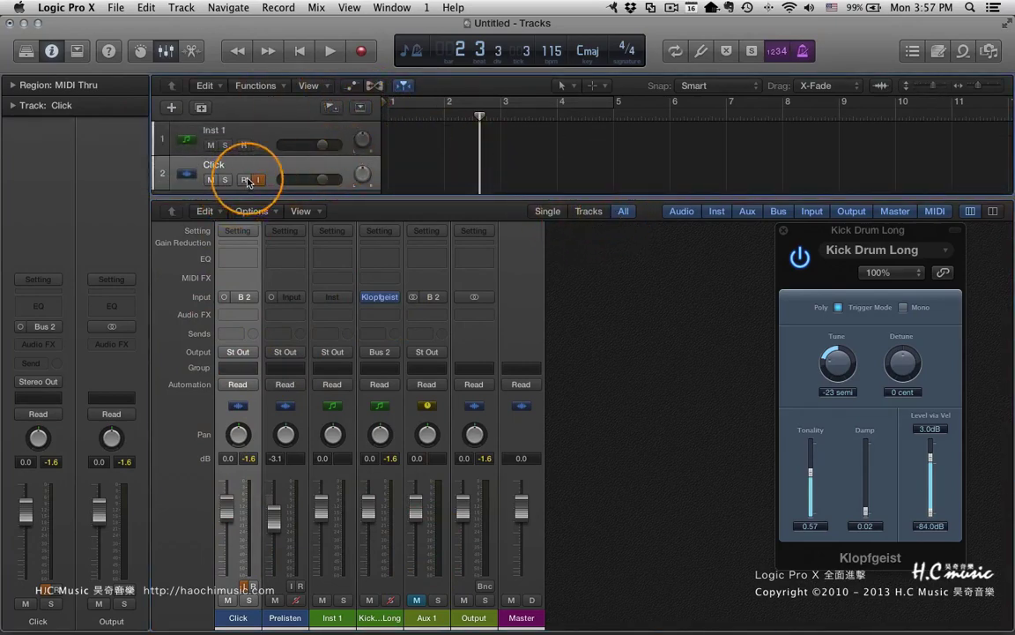
{"action": "left_click", "coordinate": [432, 174]}
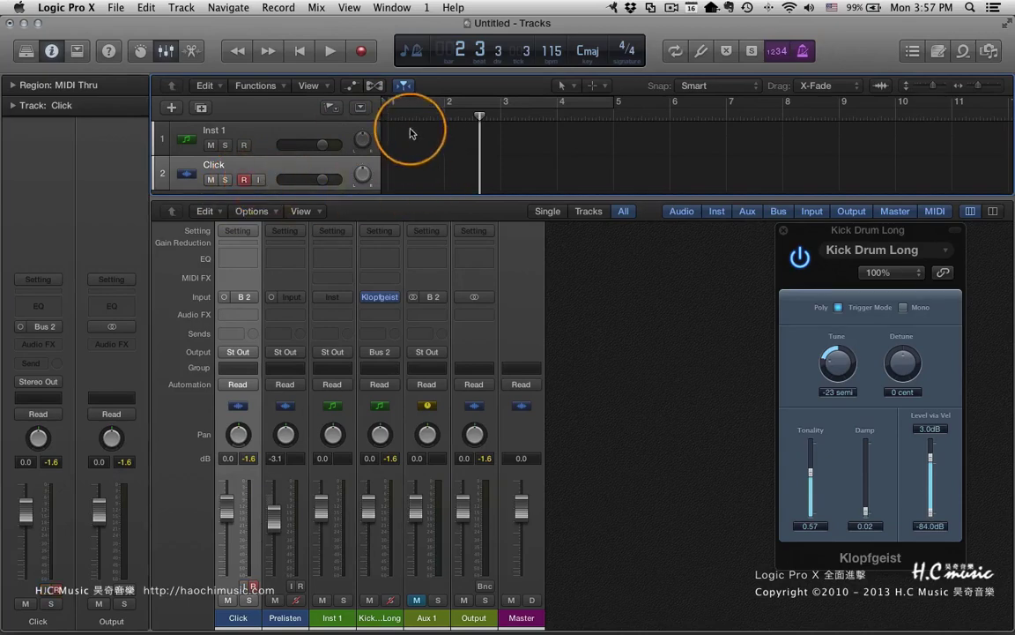
{"action": "left_click", "coordinate": [388, 119]}
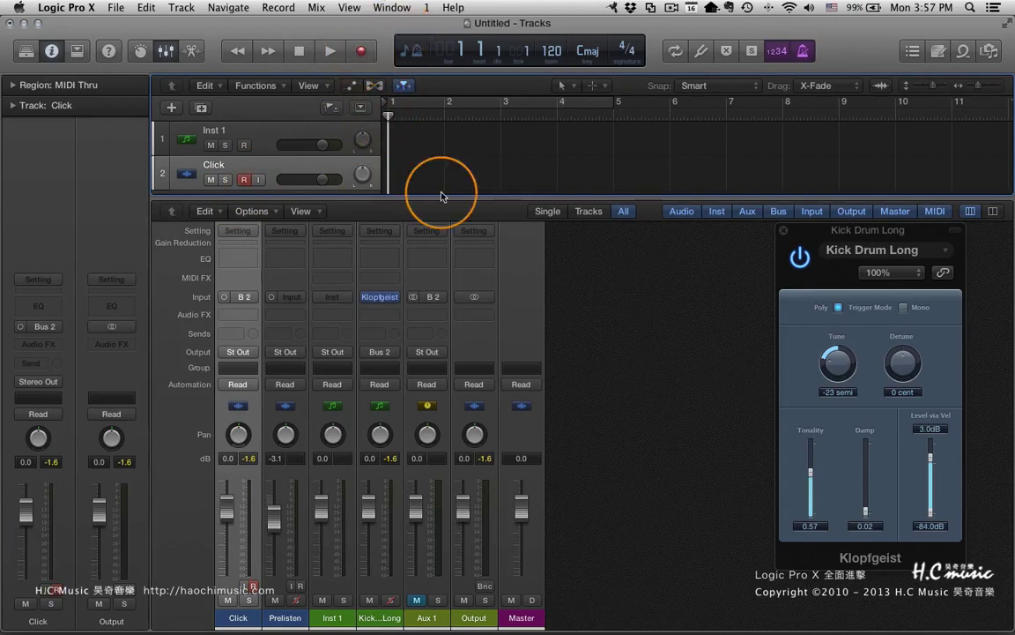
{"action": "key", "text": "r"}
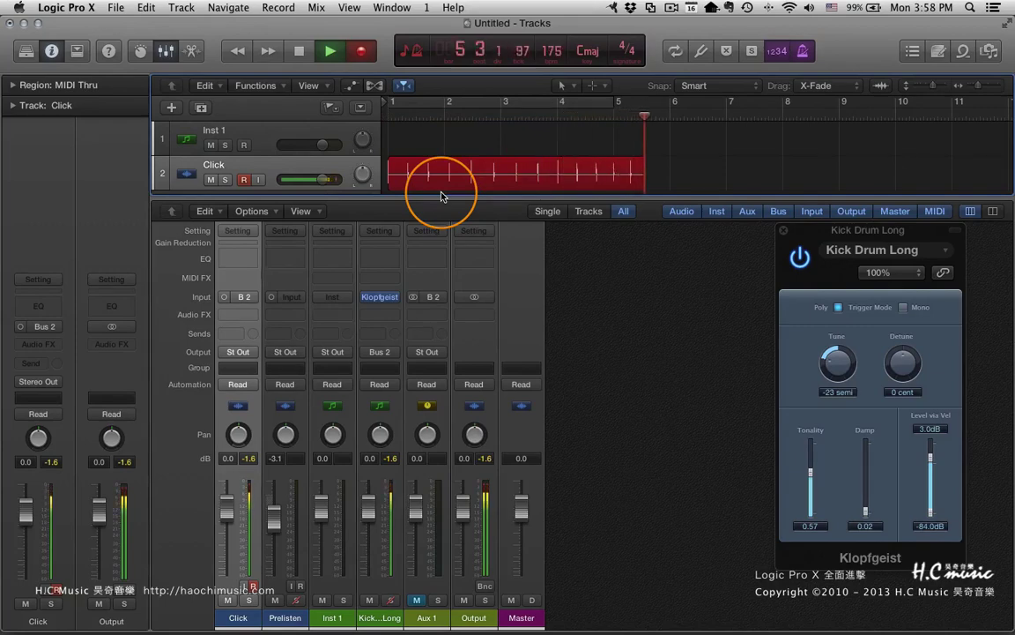
{"action": "key", "text": "space"}
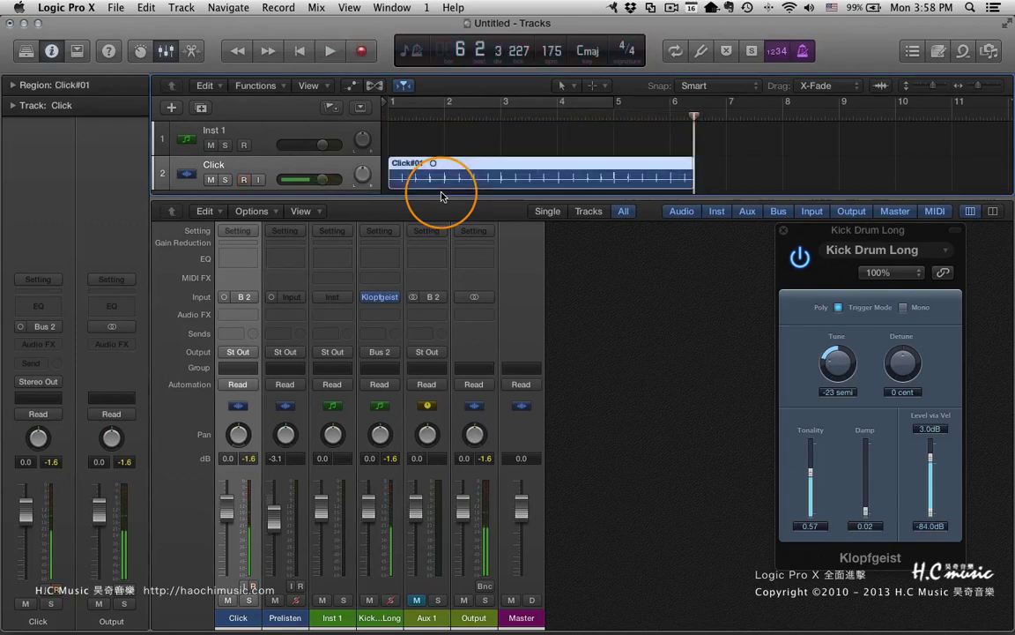
Open the recorded Click#01 region in the audio editor and enlarge the editor to inspect its waveform
{"action": "left_click_drag", "start_coordinate": [446, 198], "coordinate": [448, 340]}
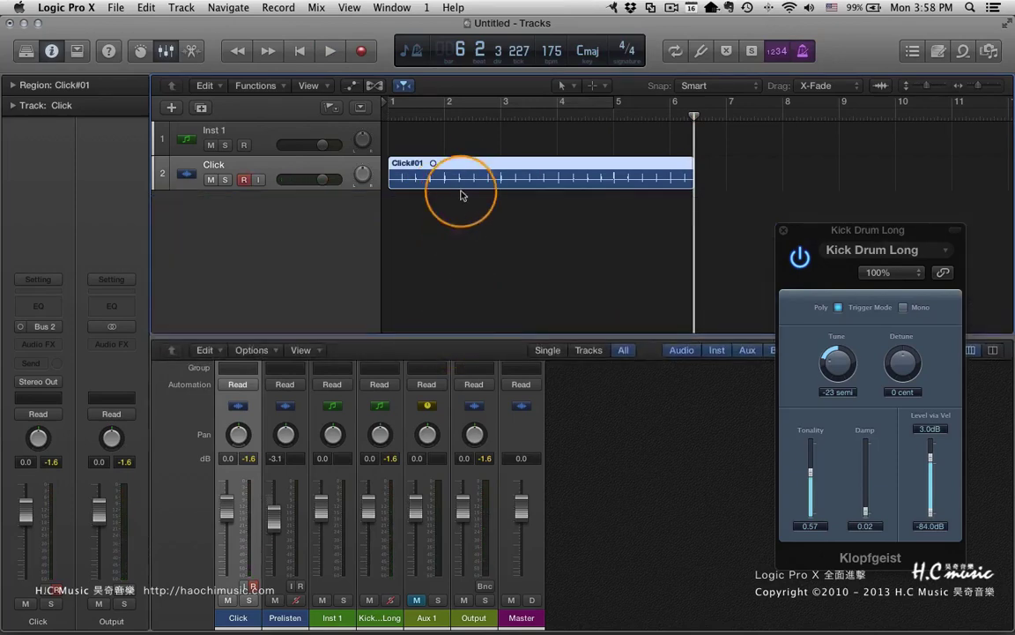
{"action": "double_click", "coordinate": [460, 177]}
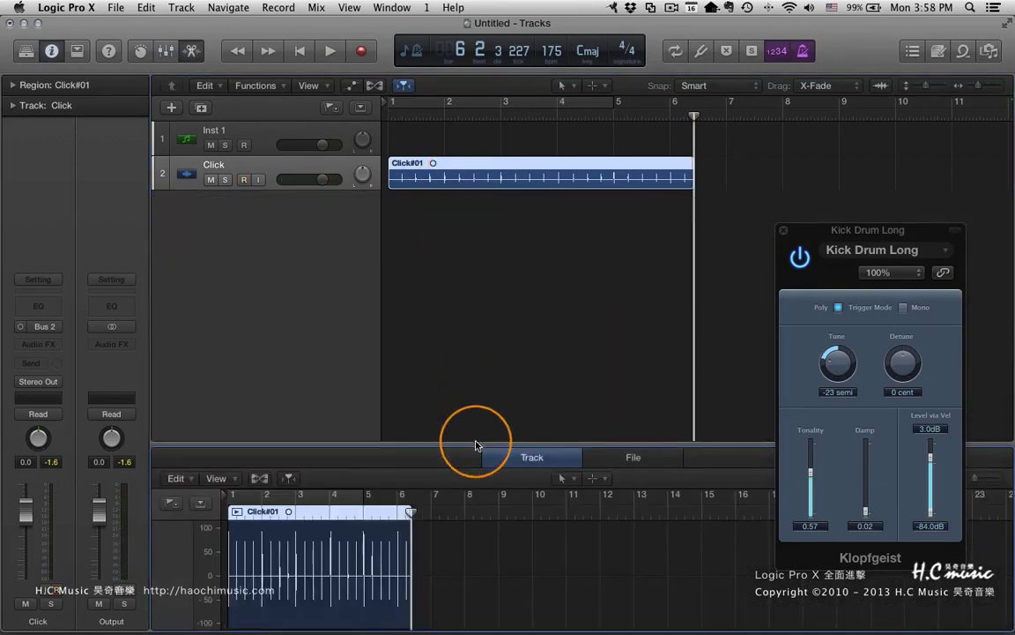
{"action": "left_click_drag", "start_coordinate": [475, 442], "coordinate": [488, 267]}
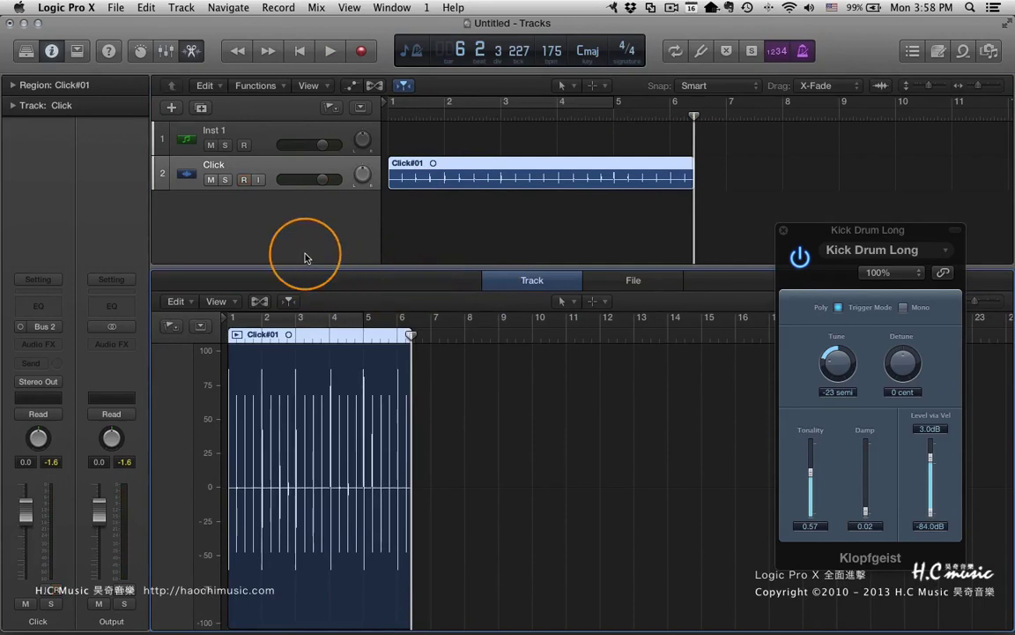
Turn off the metronome, solo the Click track, and play the recorded click from bar 1
{"action": "left_click", "coordinate": [803, 50]}
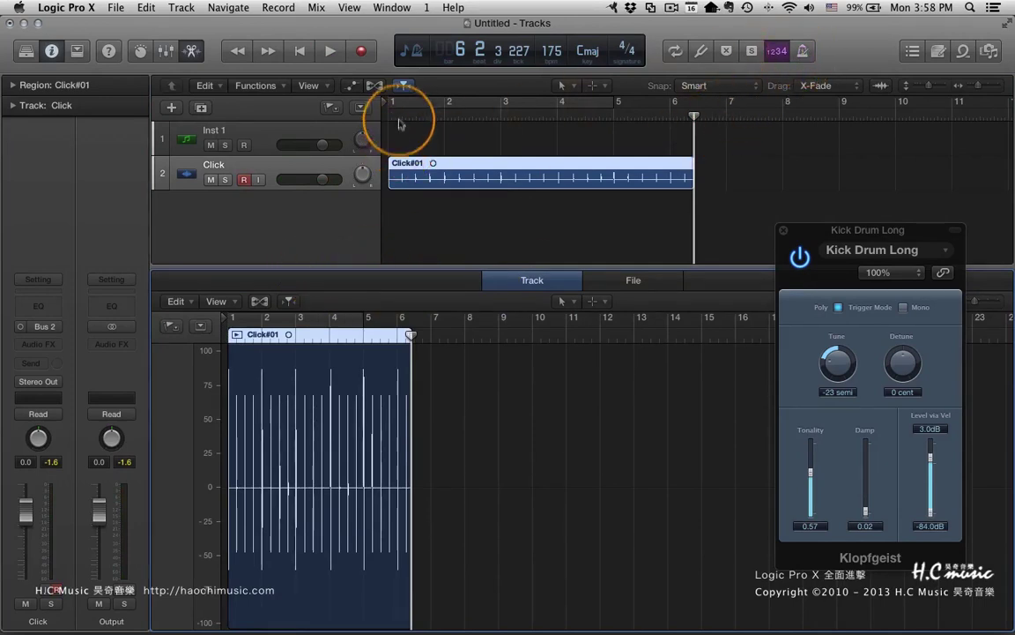
{"action": "left_click", "coordinate": [388, 119]}
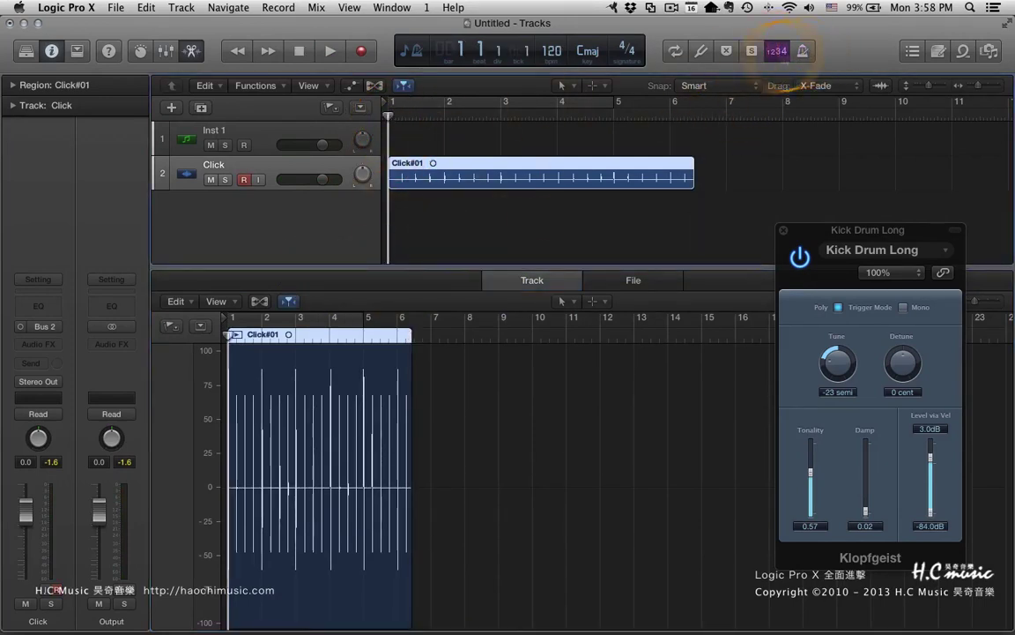
{"action": "left_click", "coordinate": [225, 179]}
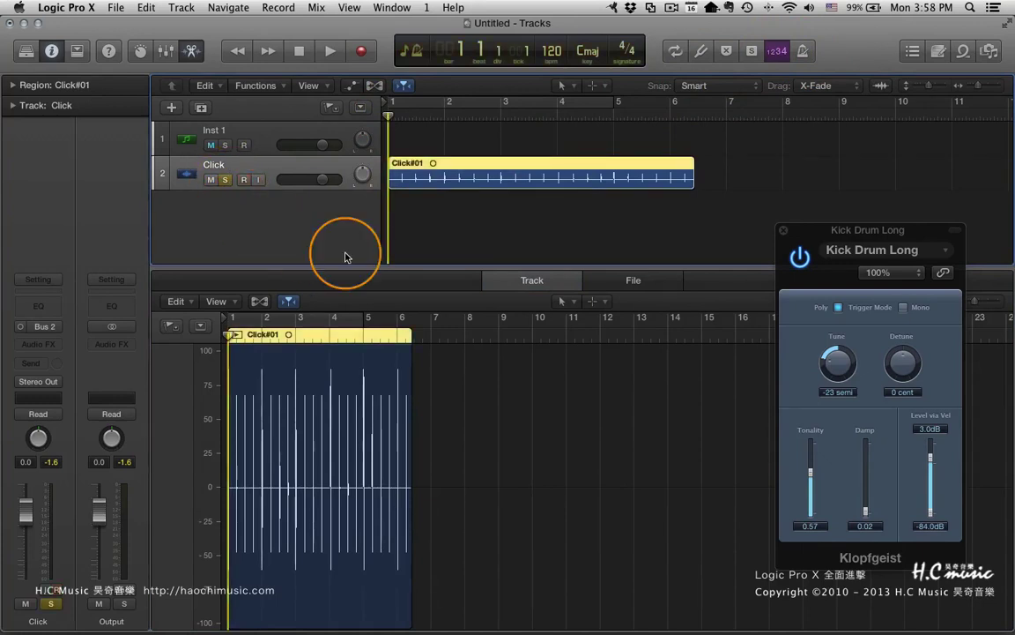
{"action": "key", "text": "space"}
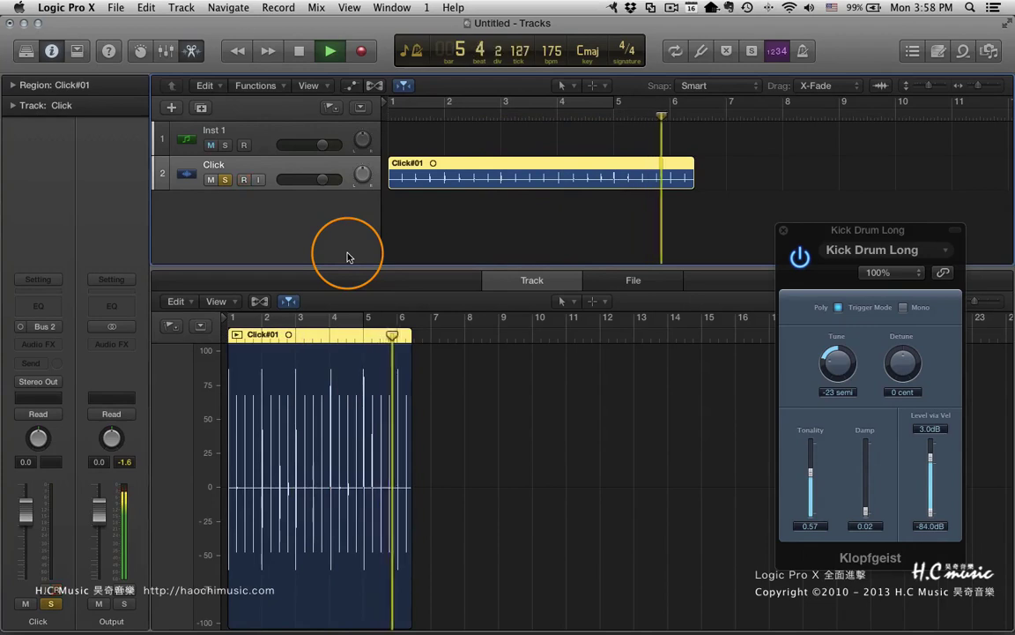
{"action": "key", "text": "space"}
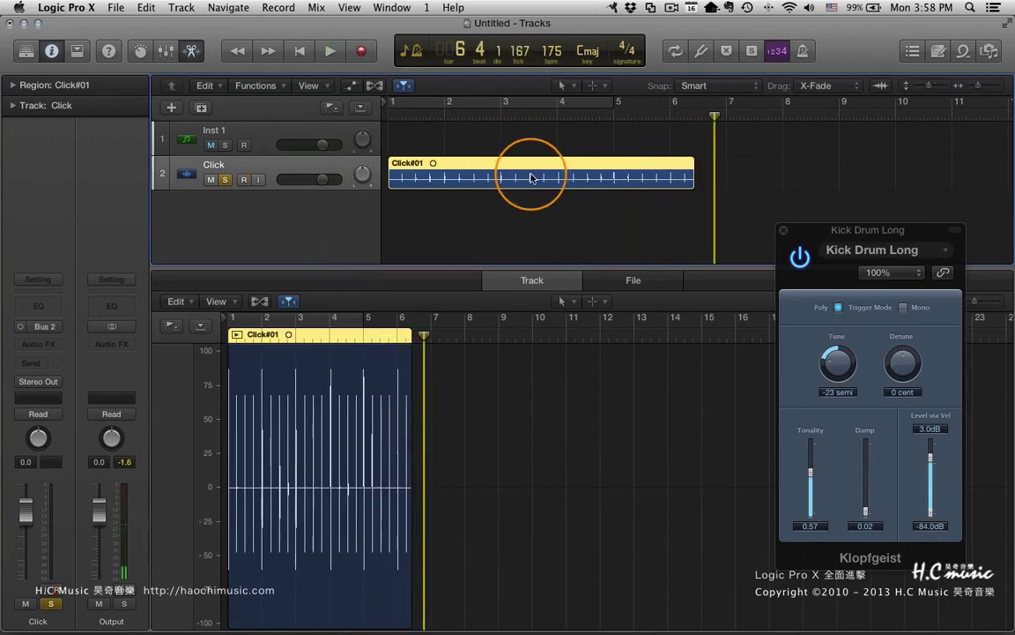
Turn off solo on the Click track and bring back the mixer at full channel-strip height
{"action": "left_click", "coordinate": [228, 180]}
{"action": "left_click", "coordinate": [549, 281]}
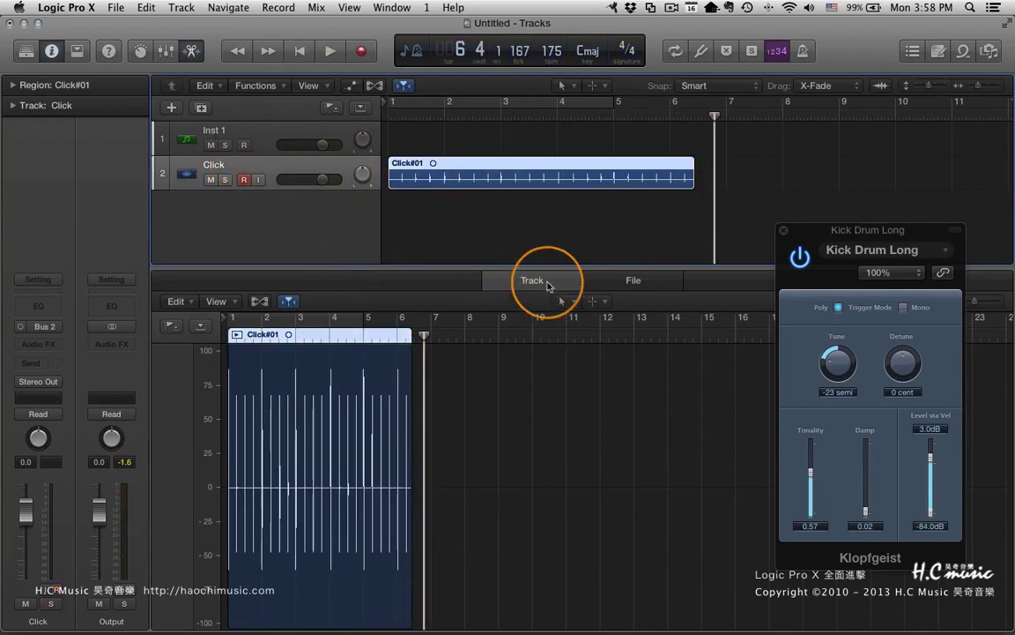
{"action": "key", "text": "x"}
{"action": "left_click_drag", "start_coordinate": [472, 339], "coordinate": [446, 163]}
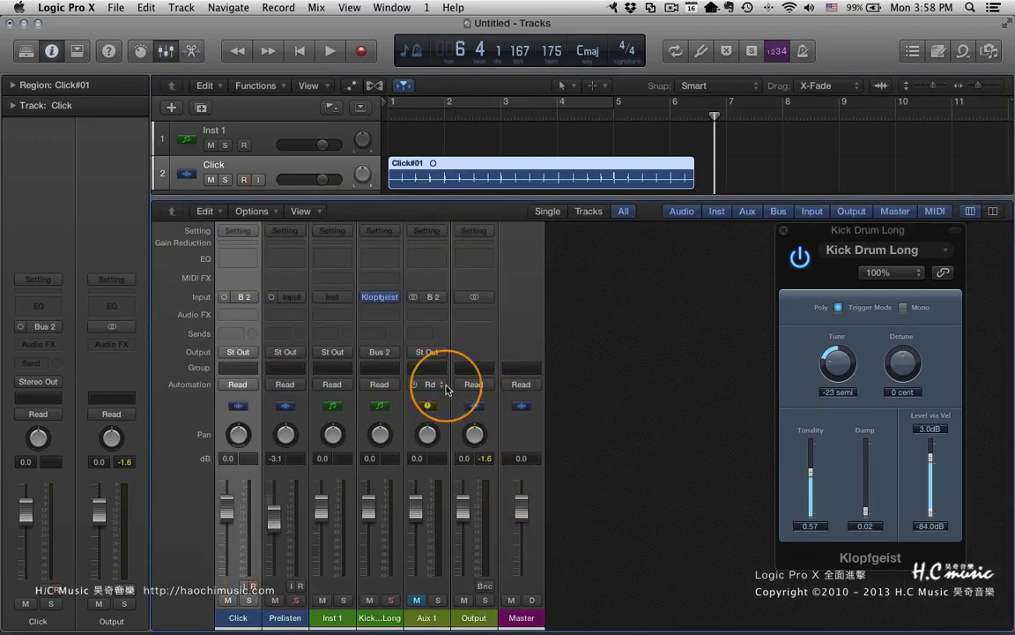
Examine the bus send choices for the Klopfgeist channel without assigning one, and enlarge the Tracks area above the mixer
{"action": "mouse_move", "coordinate": [373, 314]}
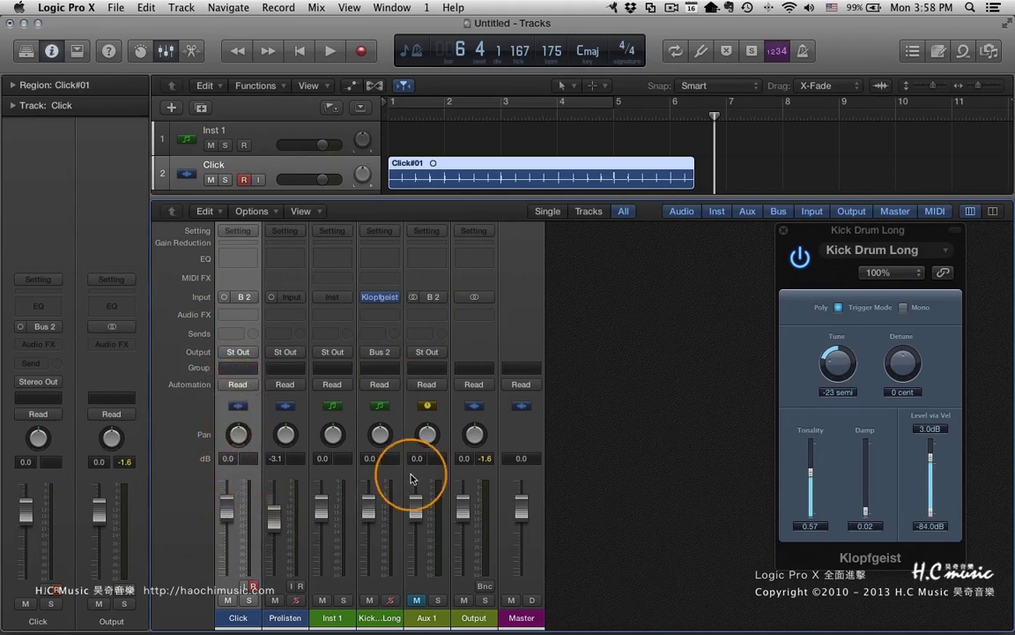
{"action": "left_click", "coordinate": [382, 336]}
{"action": "mouse_move", "coordinate": [408, 407]}
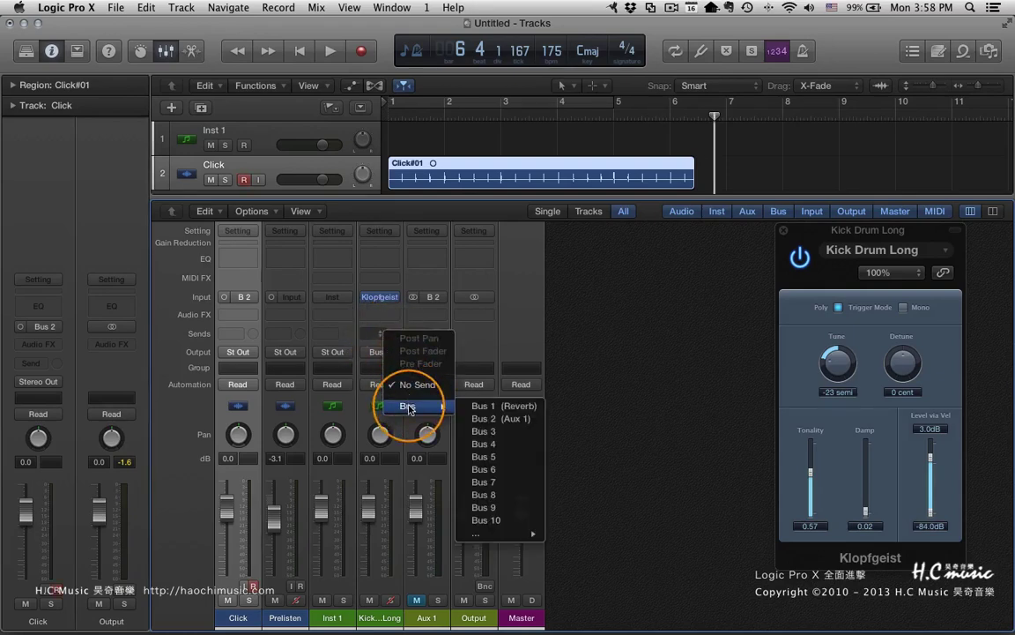
{"action": "left_click", "coordinate": [560, 344]}
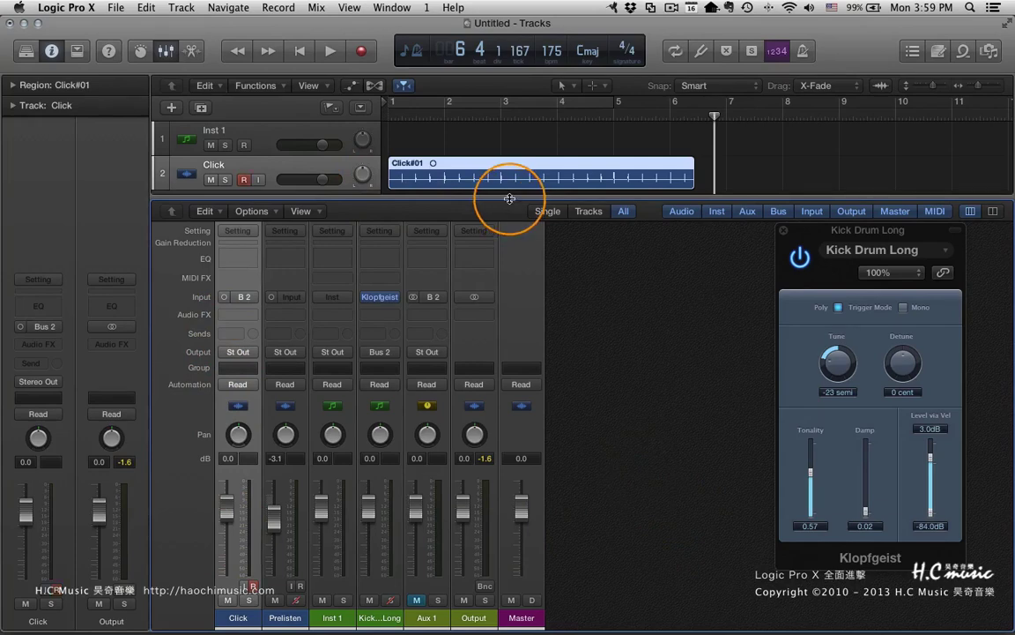
{"action": "left_click_drag", "start_coordinate": [509, 199], "coordinate": [512, 248]}
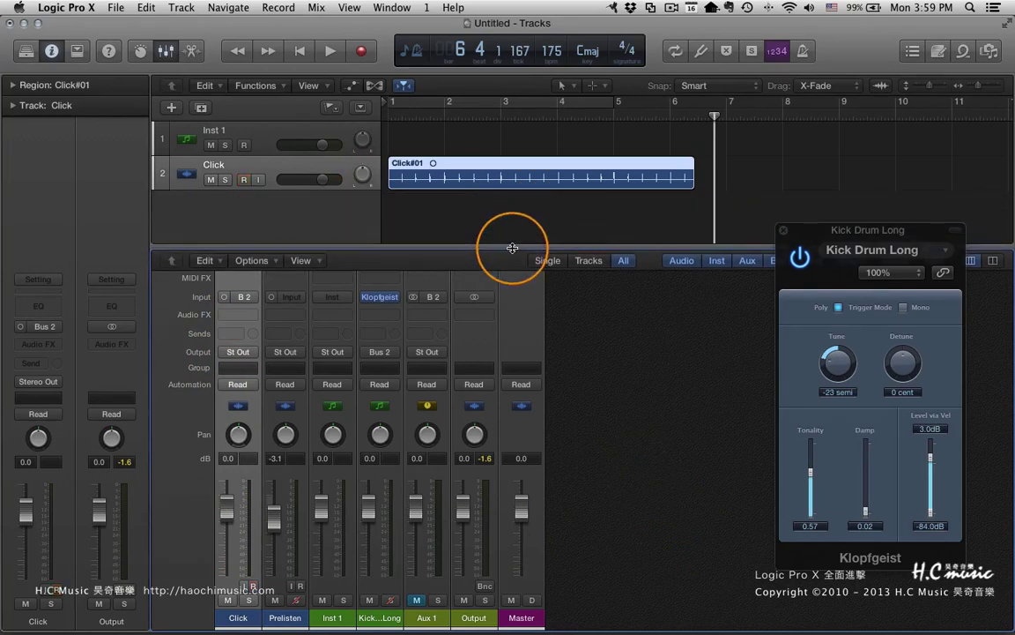